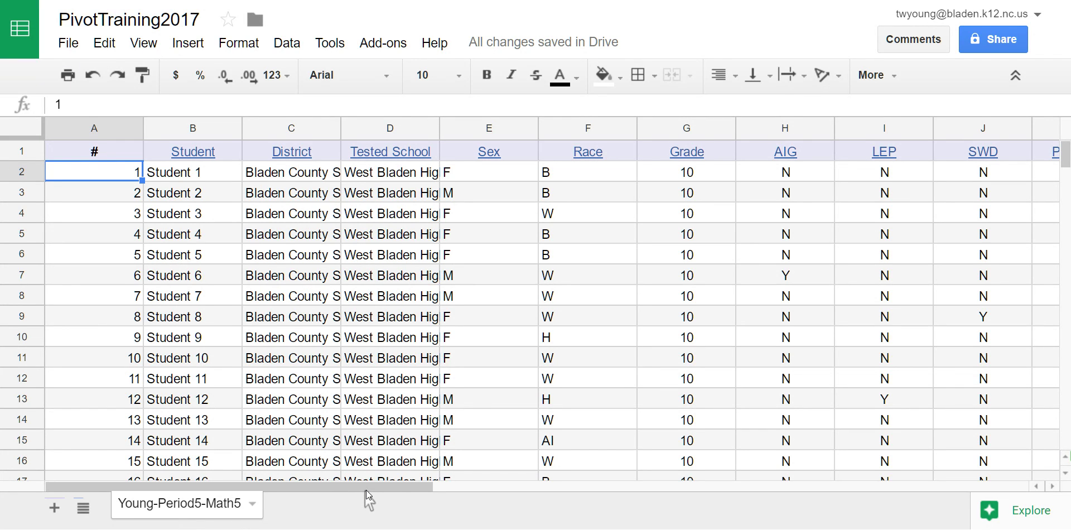
Enter the formula =N2*100 in the first SCORE cell, M2, to convert the Pre-Assessment percentage to a plain number.
left_click_drag(367, 487, 614, 488)
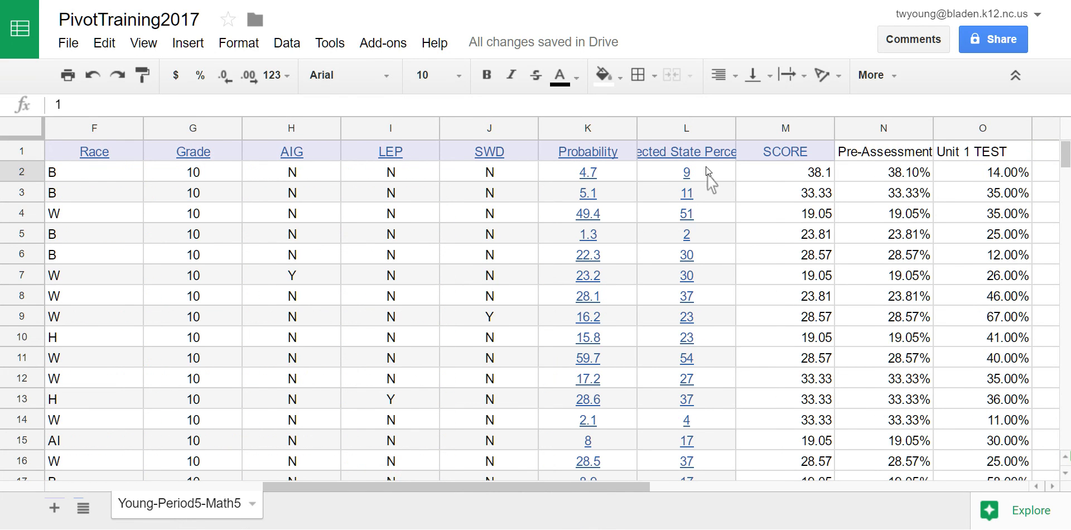
mouse_move(697, 290)
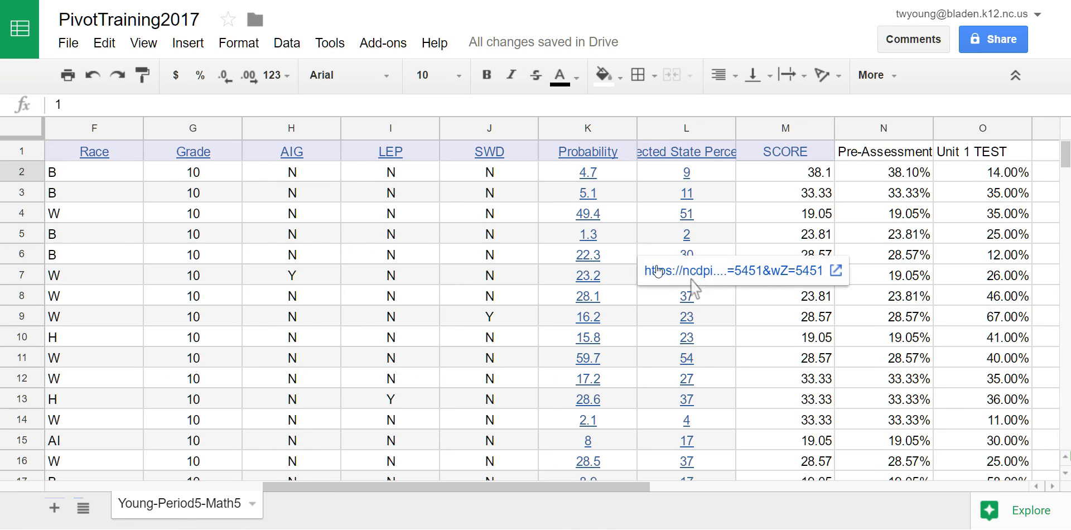
mouse_move(712, 177)
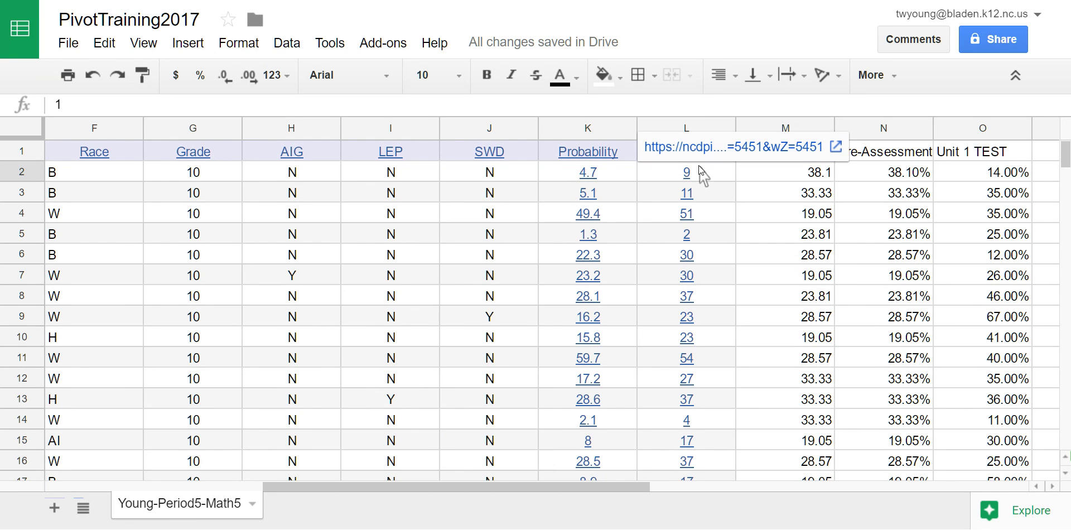
mouse_move(730, 265)
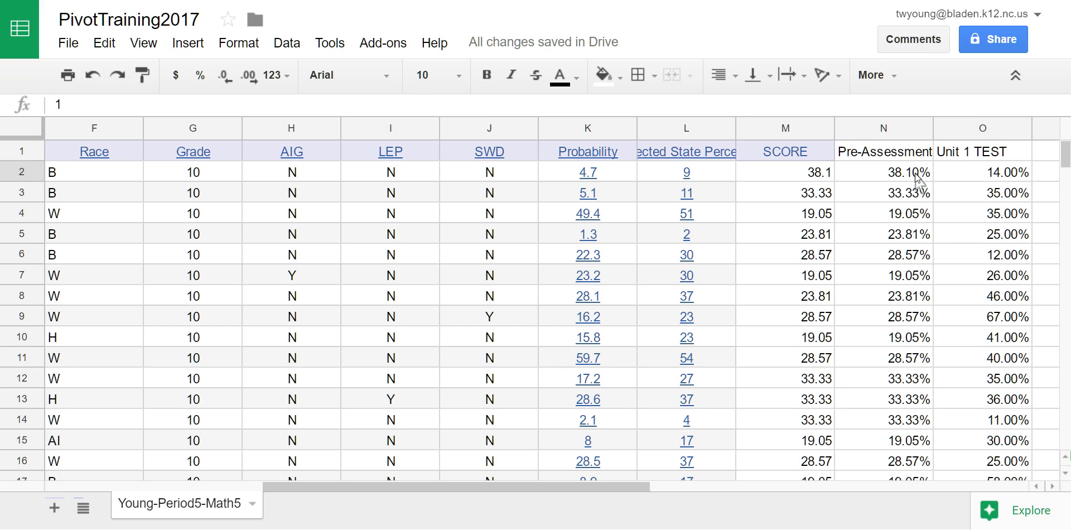
left_click(792, 179)
left_click(792, 177)
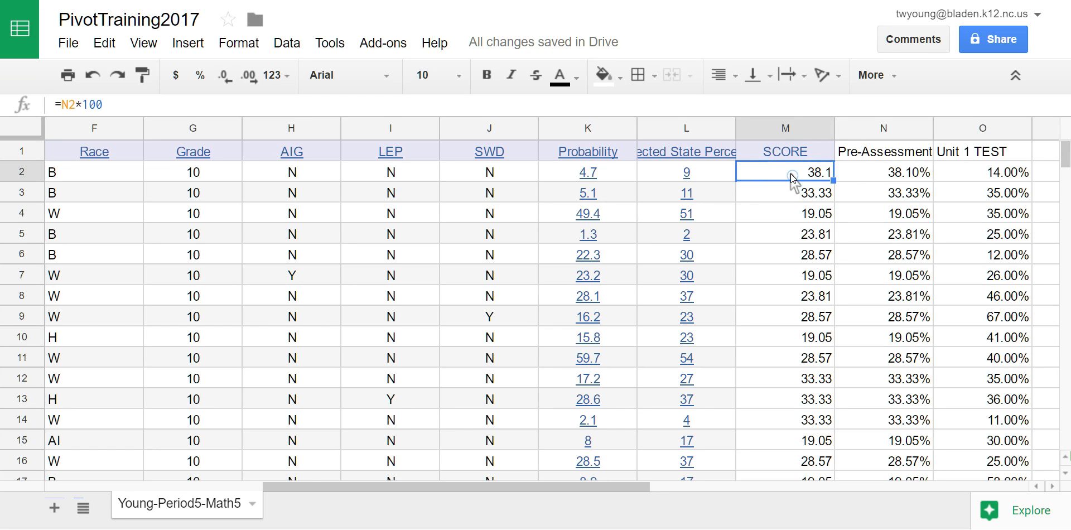
type("=")
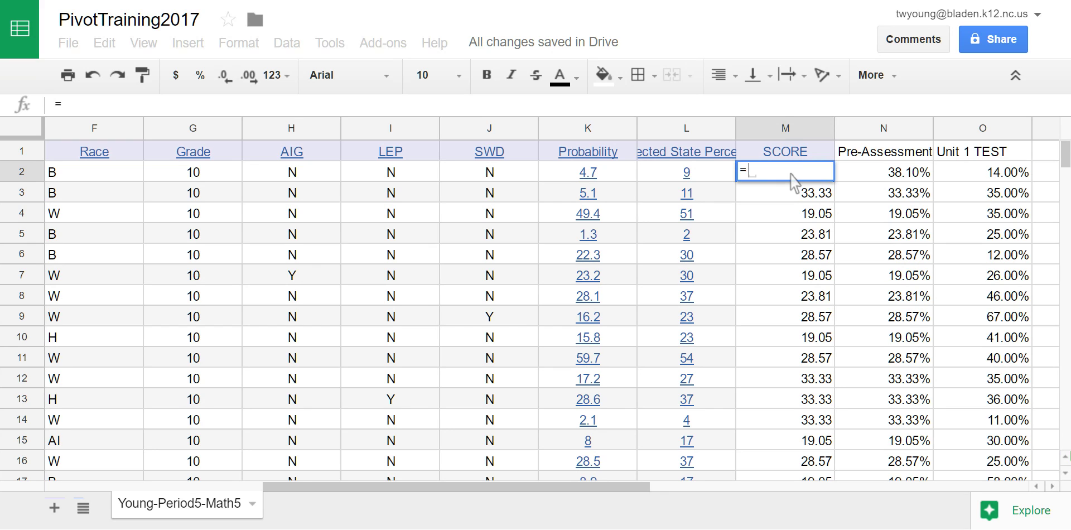
left_click(872, 167)
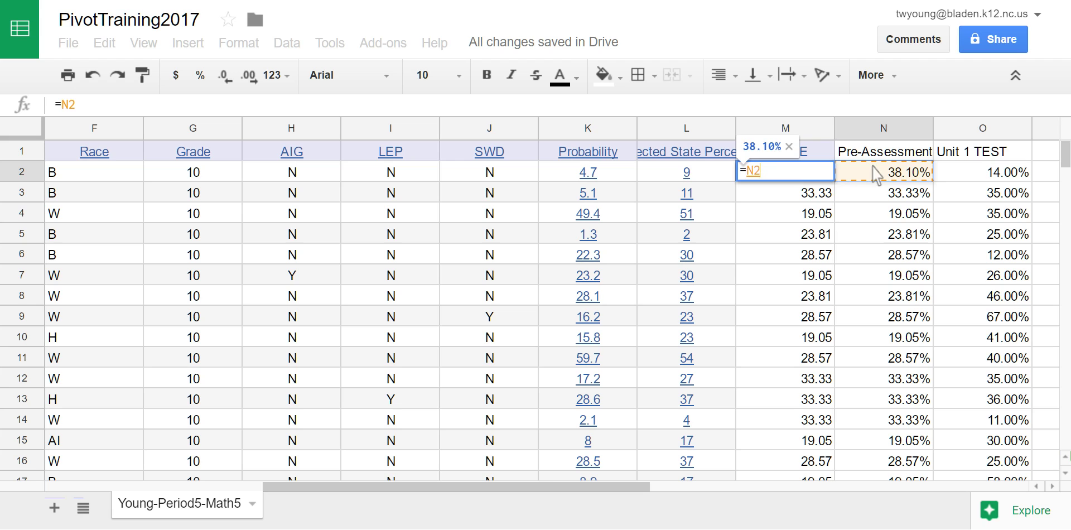
type("*100")
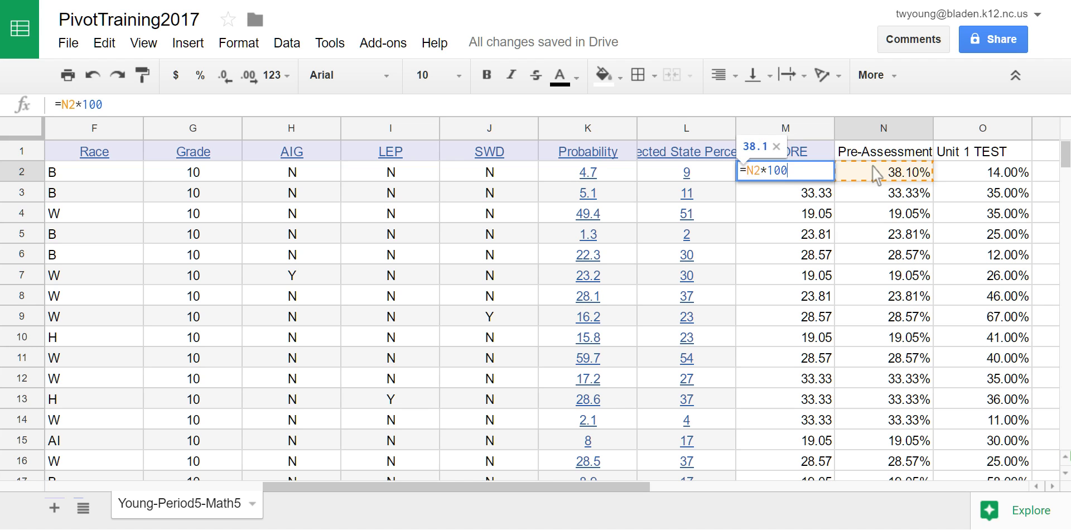
key("Return")
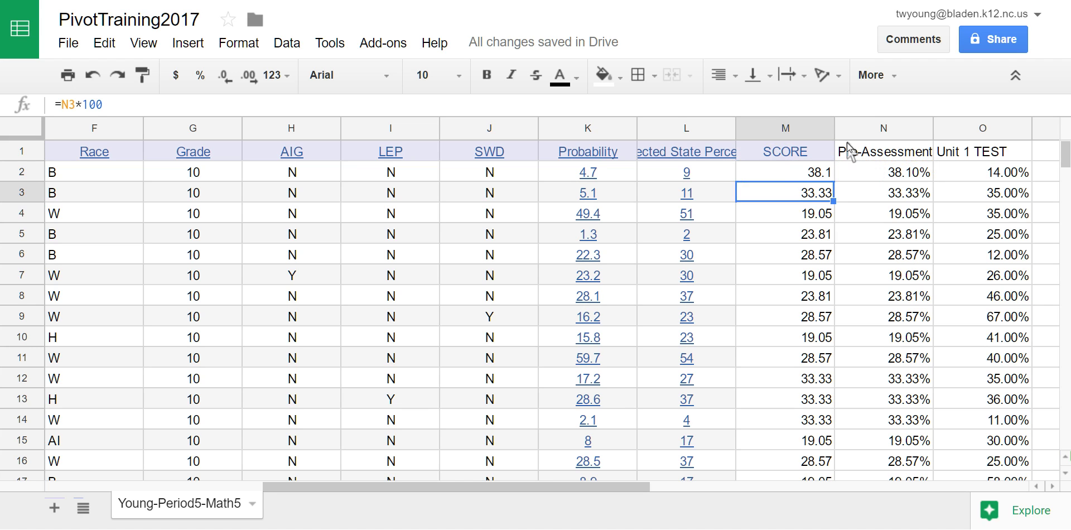
Fill the formula from M2 down the SCORE column through row 29.
left_click(813, 175)
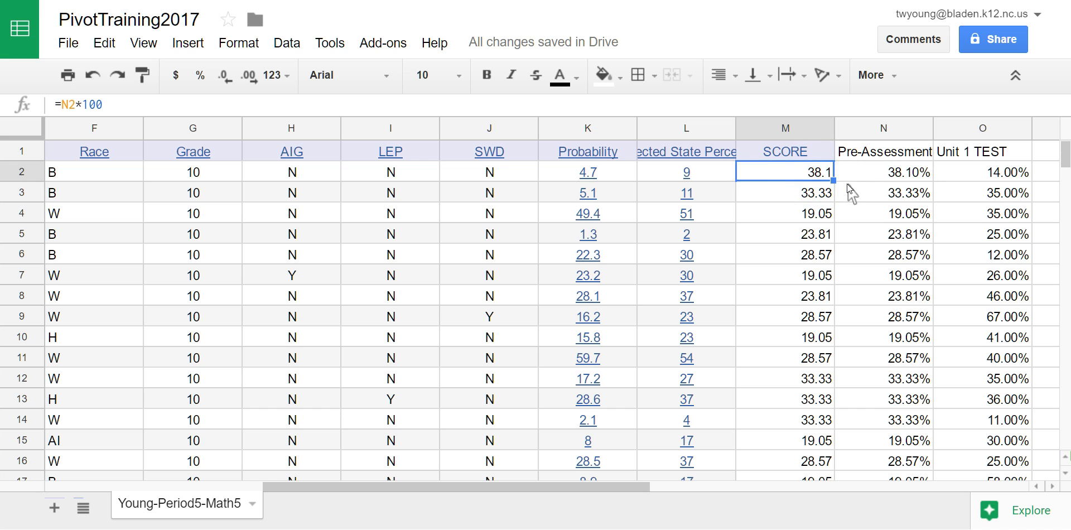
left_click_drag(833, 180, 818, 349)
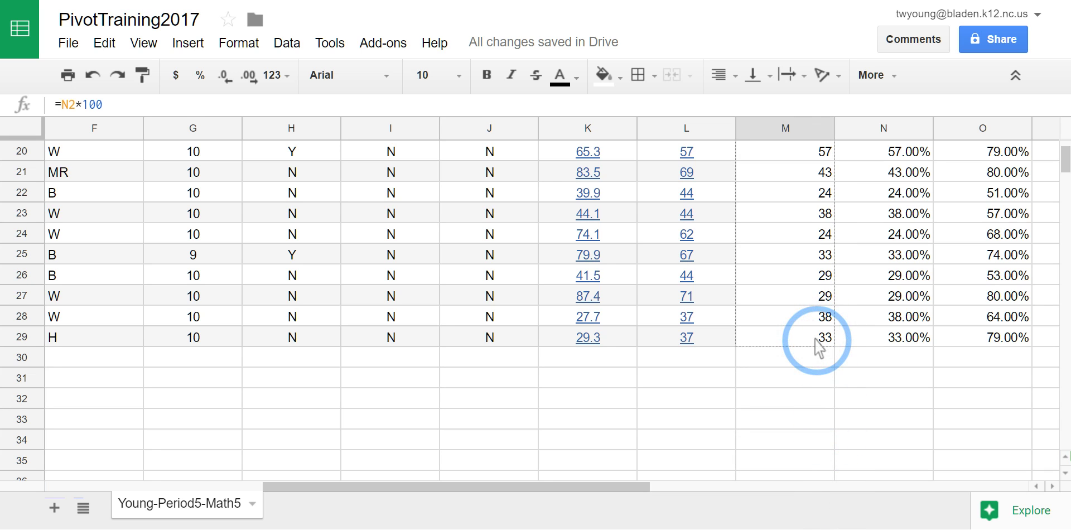
left_click_drag(817, 348, 818, 346)
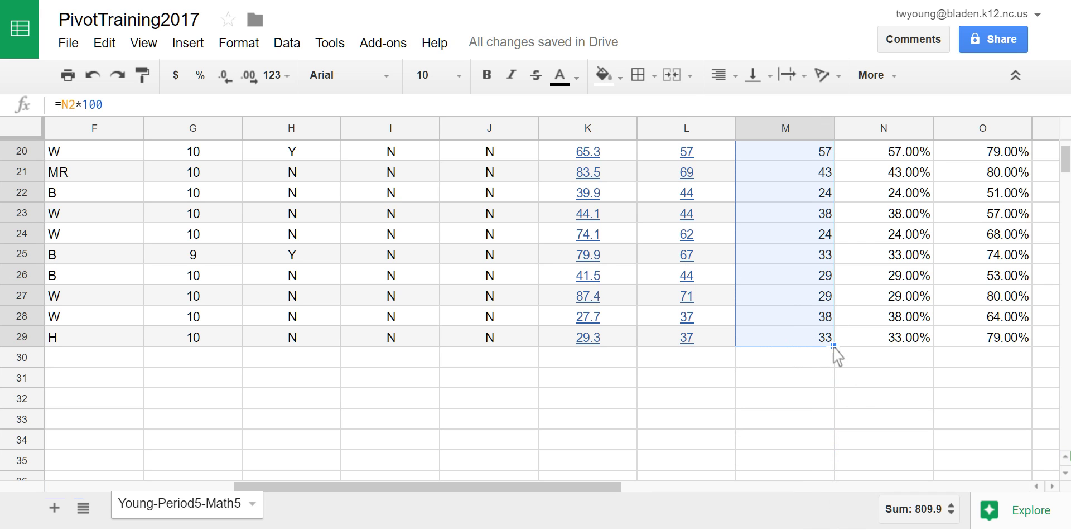
scroll(832, 347, "up", 6)
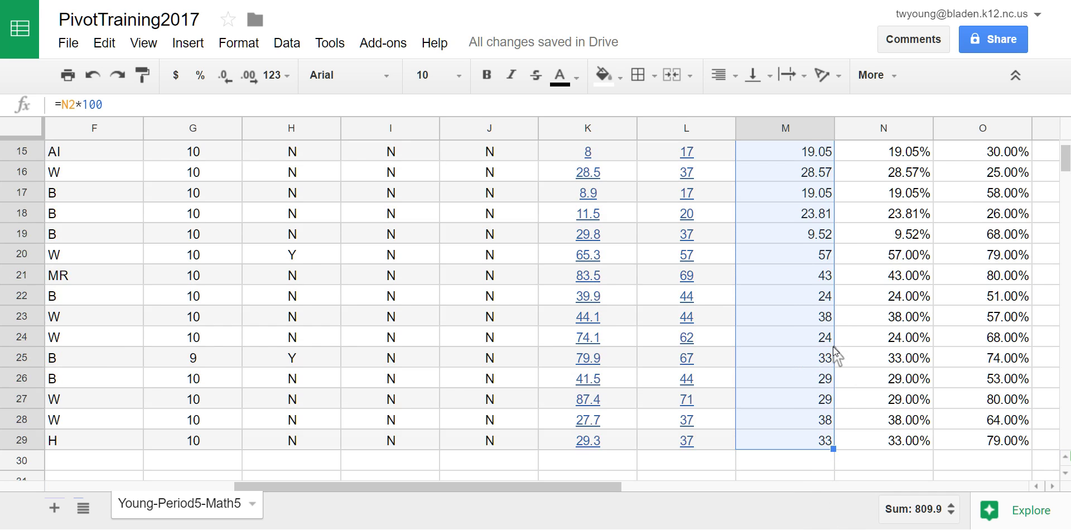
left_click(788, 195)
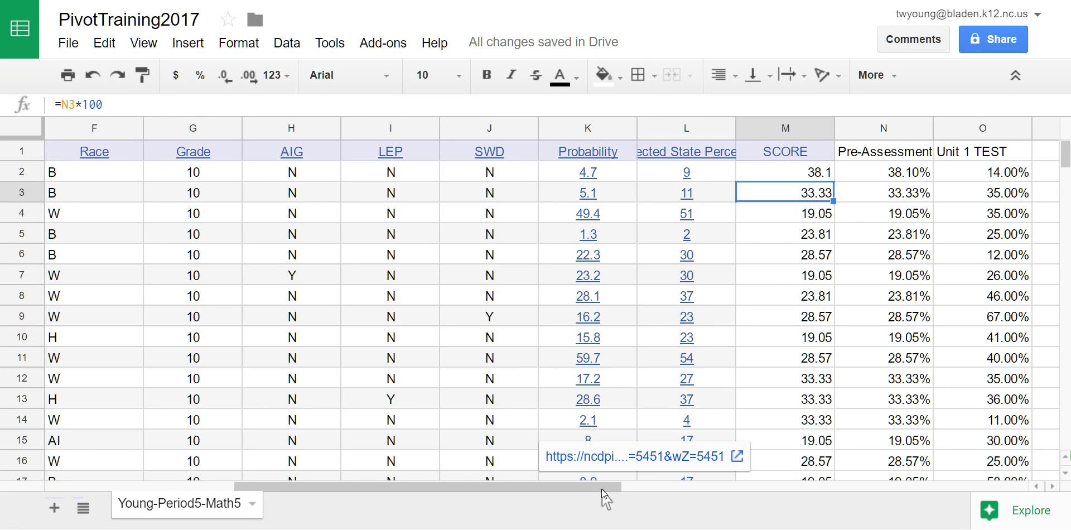
Create a pivot table from the range E1:M29, spanning the Sex through SCORE columns including headers.
left_click_drag(601, 488, 582, 489)
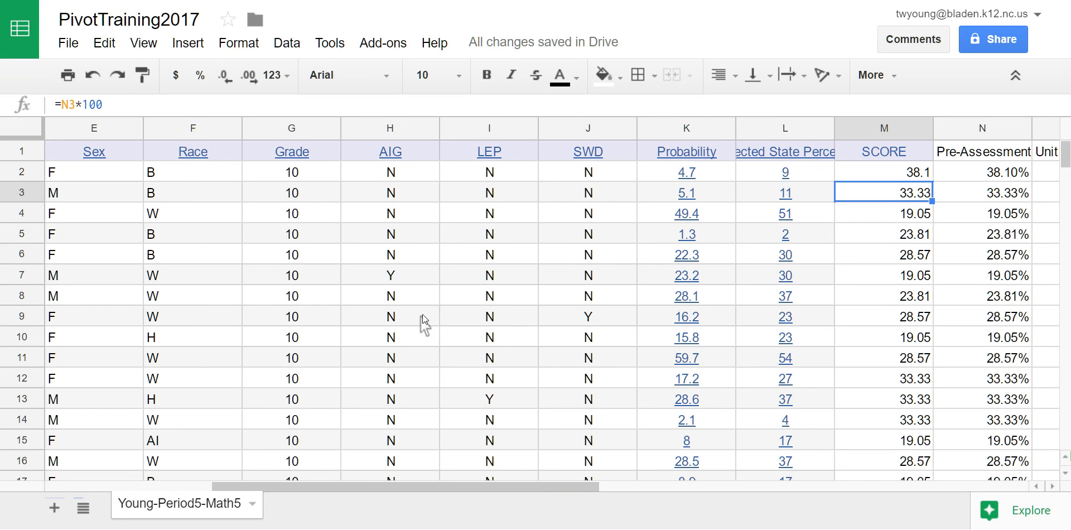
left_click_drag(411, 486, 307, 487)
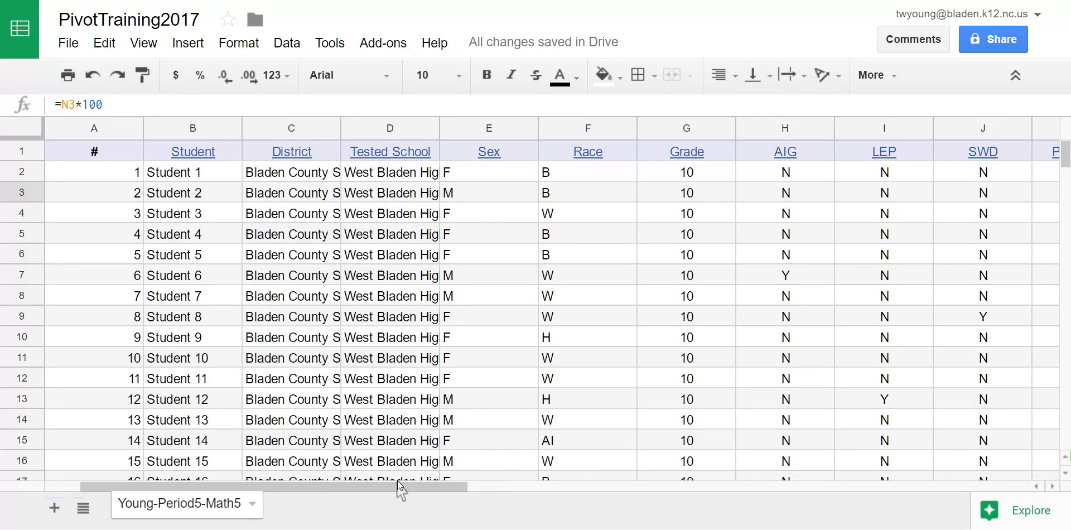
left_click_drag(397, 485, 485, 488)
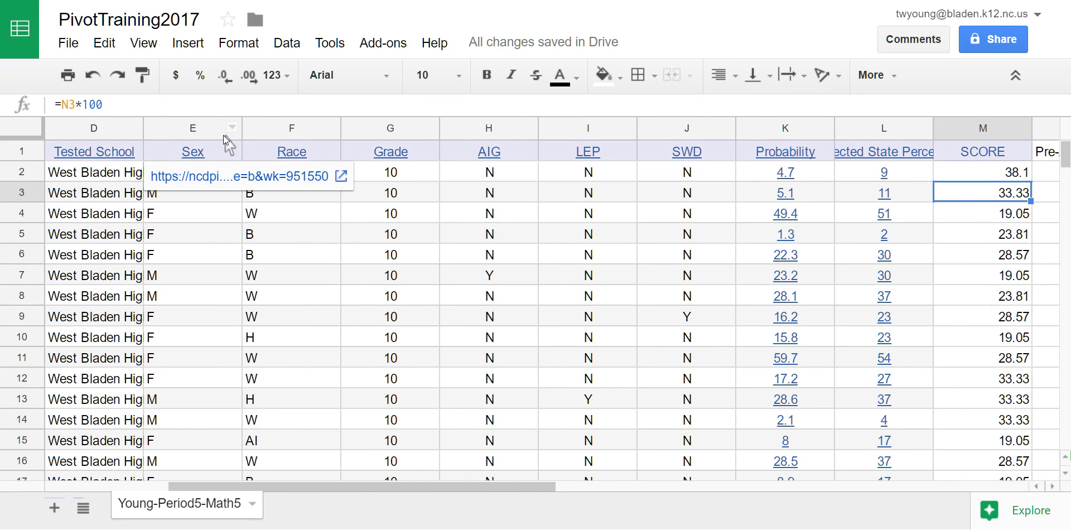
left_click(160, 148)
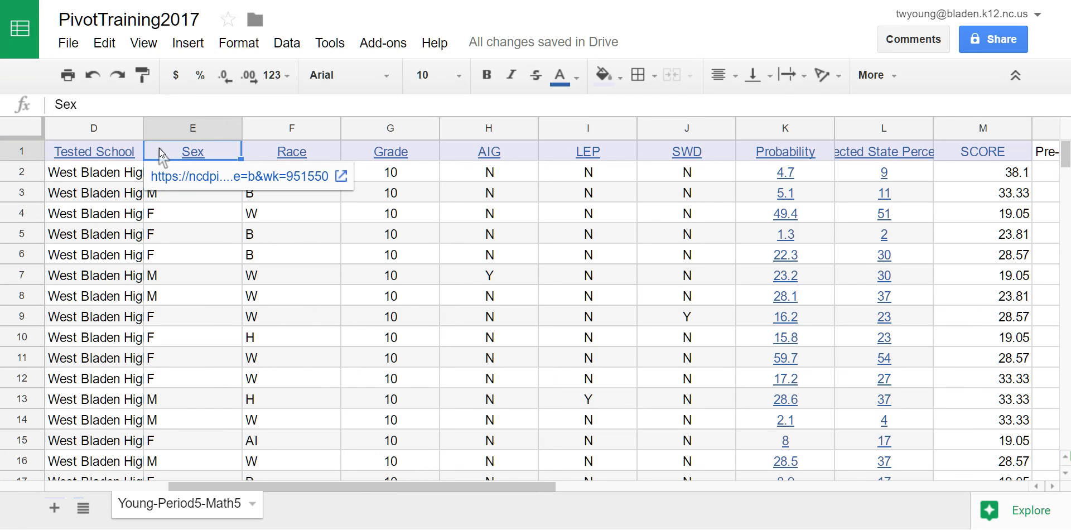
left_click(159, 148)
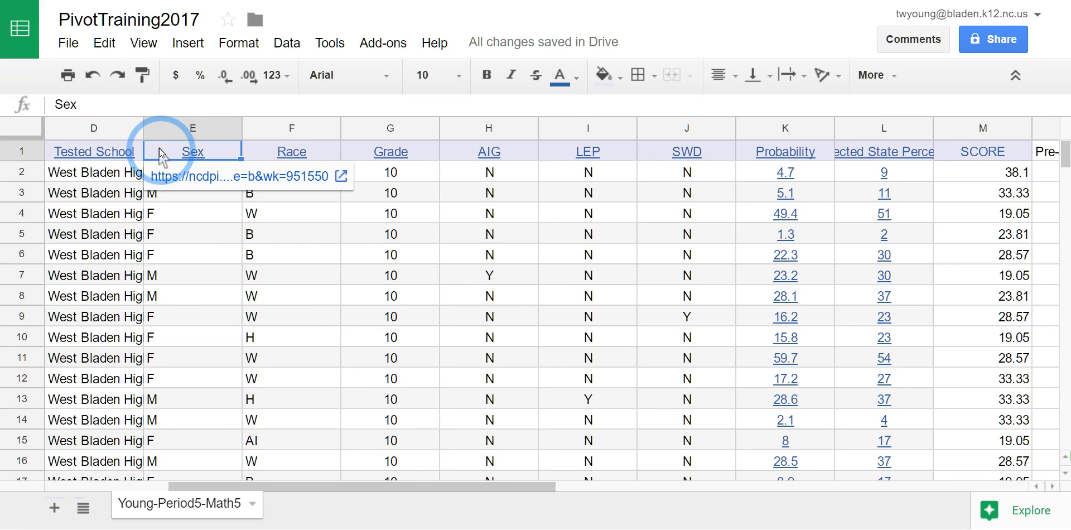
left_click_drag(164, 150, 994, 401)
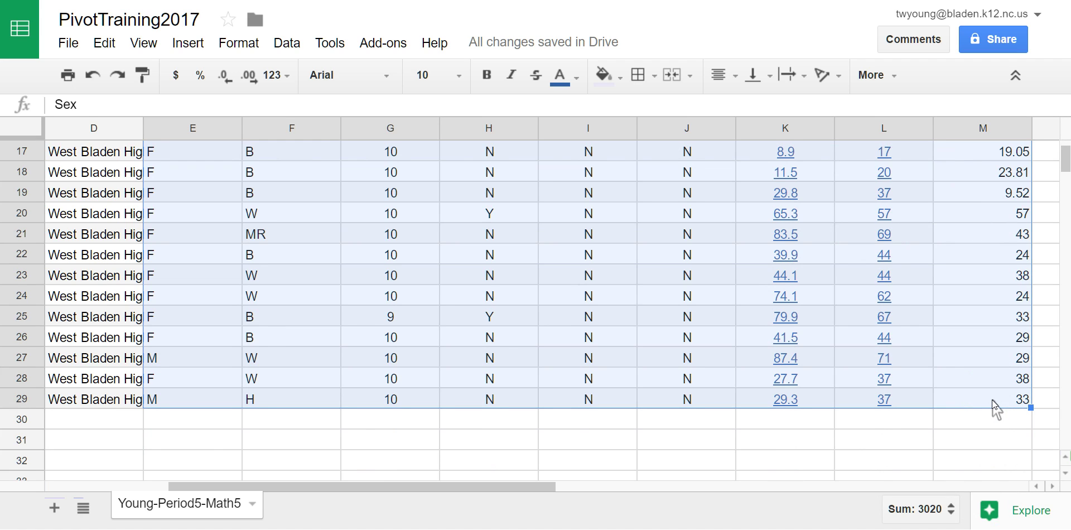
left_click(299, 41)
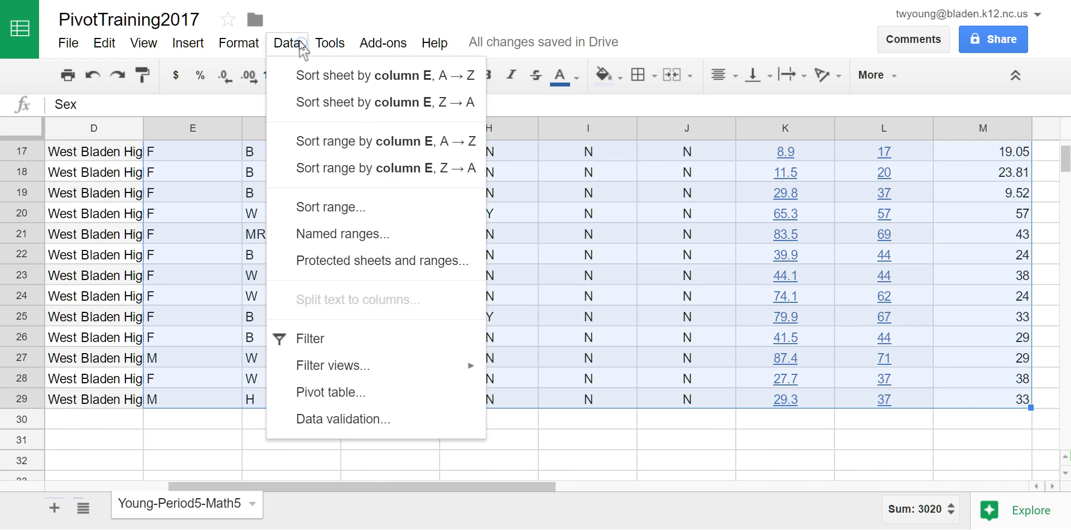
left_click(298, 393)
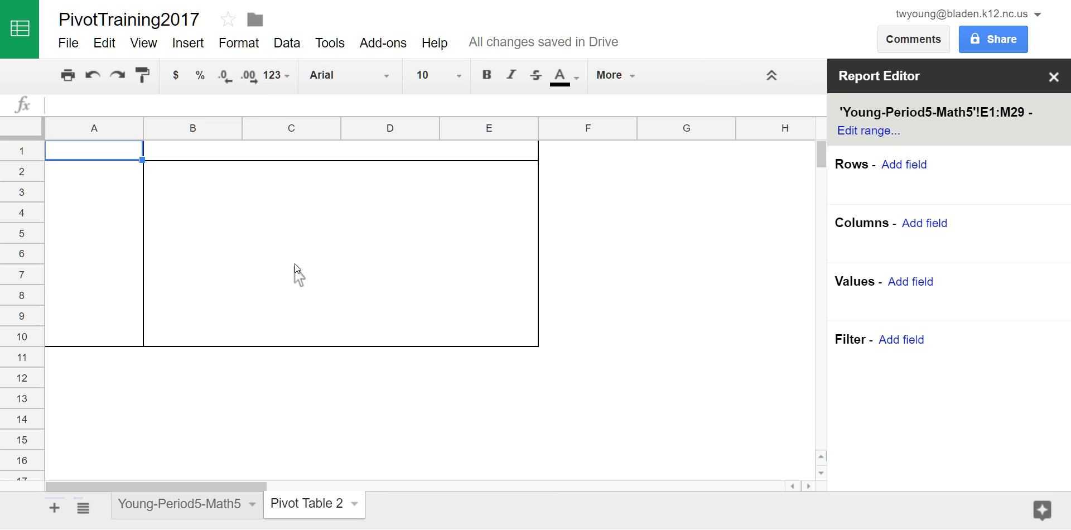
Group the pivot table rows by Sex and add SCORE as the value, summarized by AVERAGE.
left_click(902, 165)
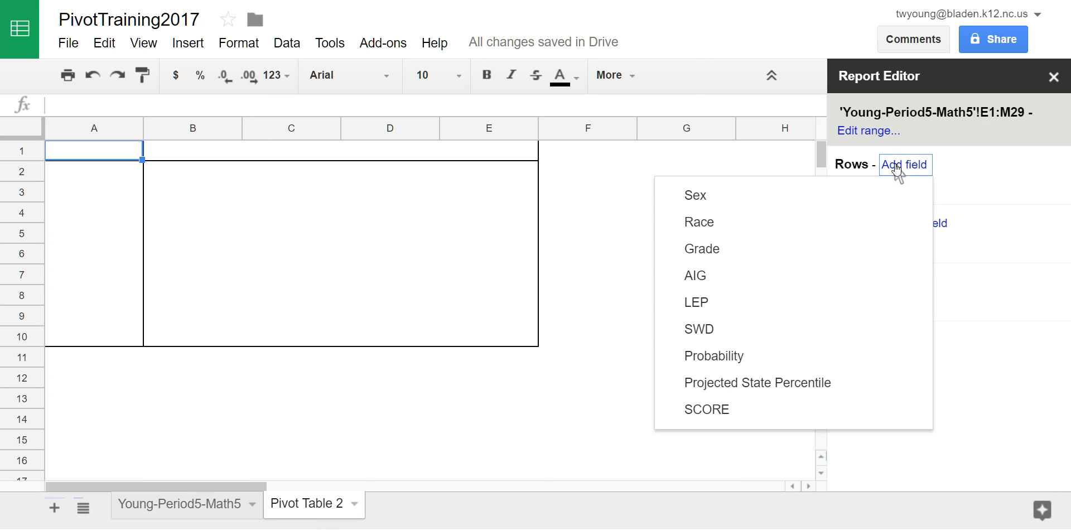
left_click(717, 201)
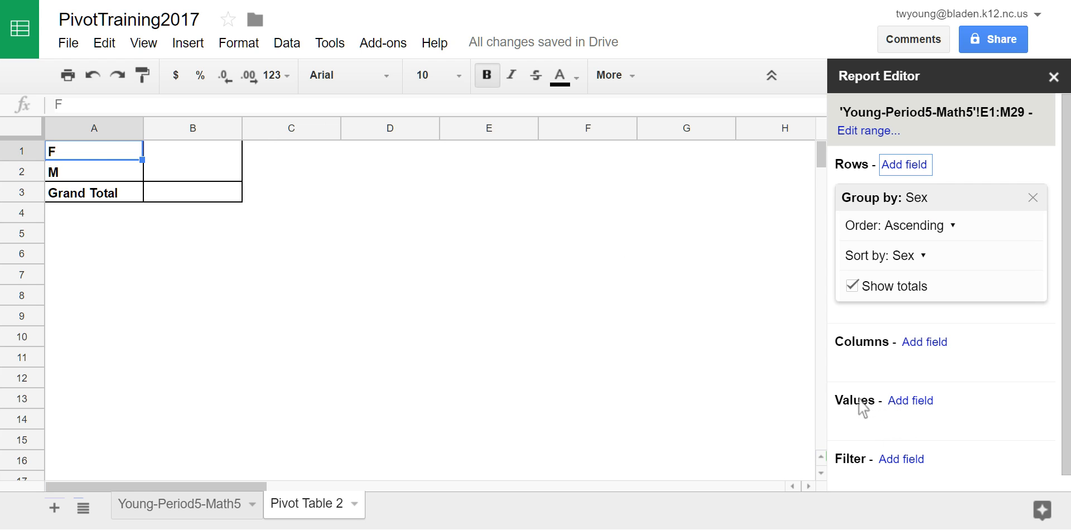
left_click(910, 402)
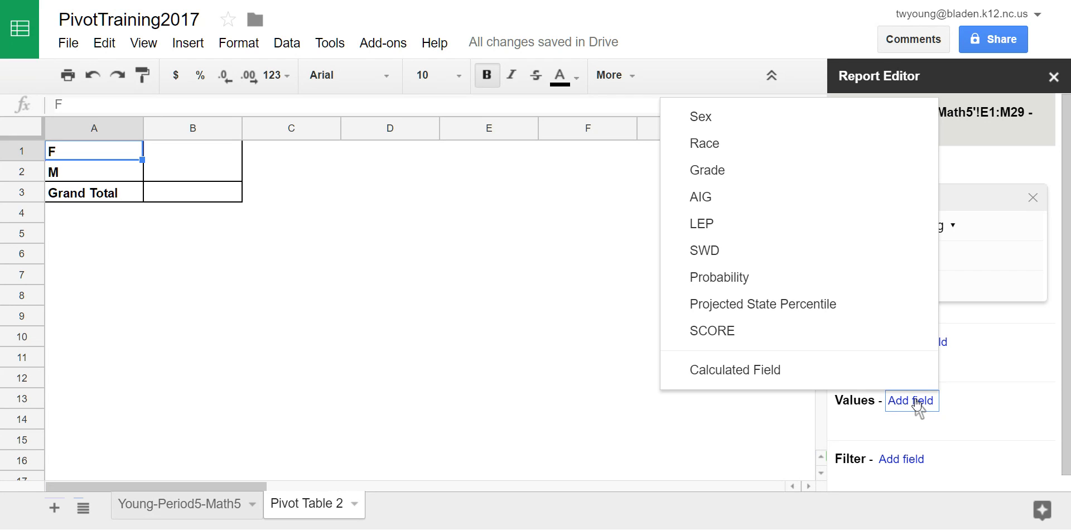
left_click(746, 332)
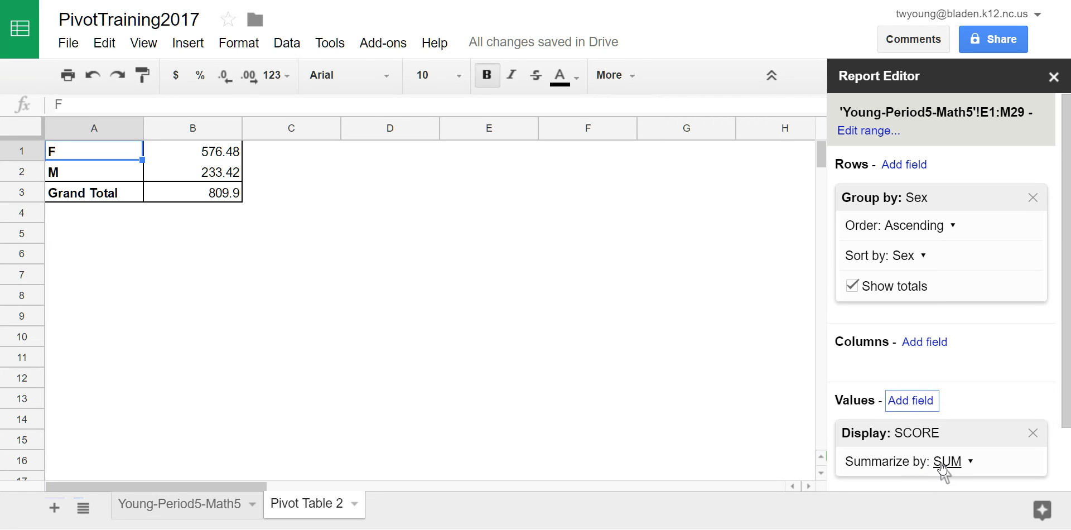
left_click(969, 464)
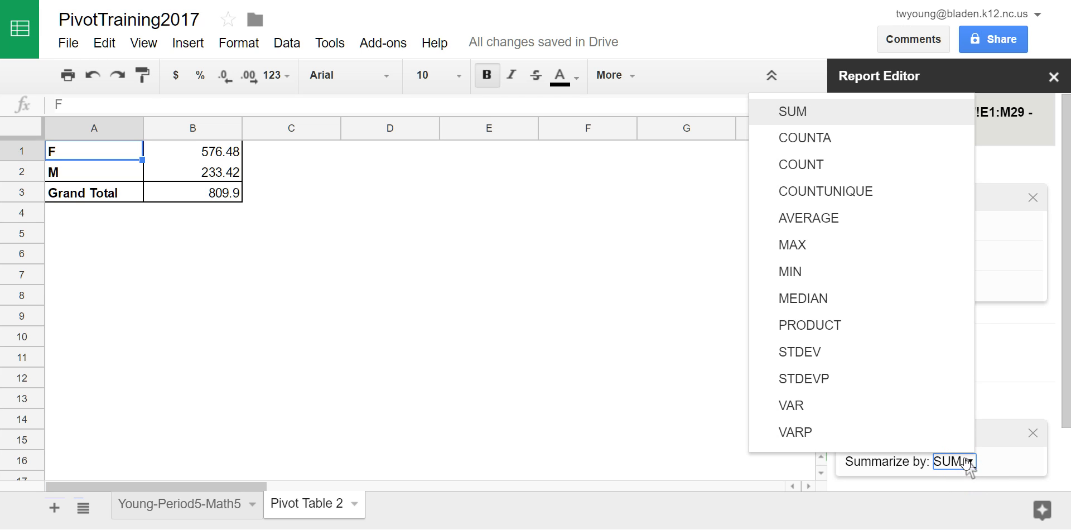
left_click(870, 231)
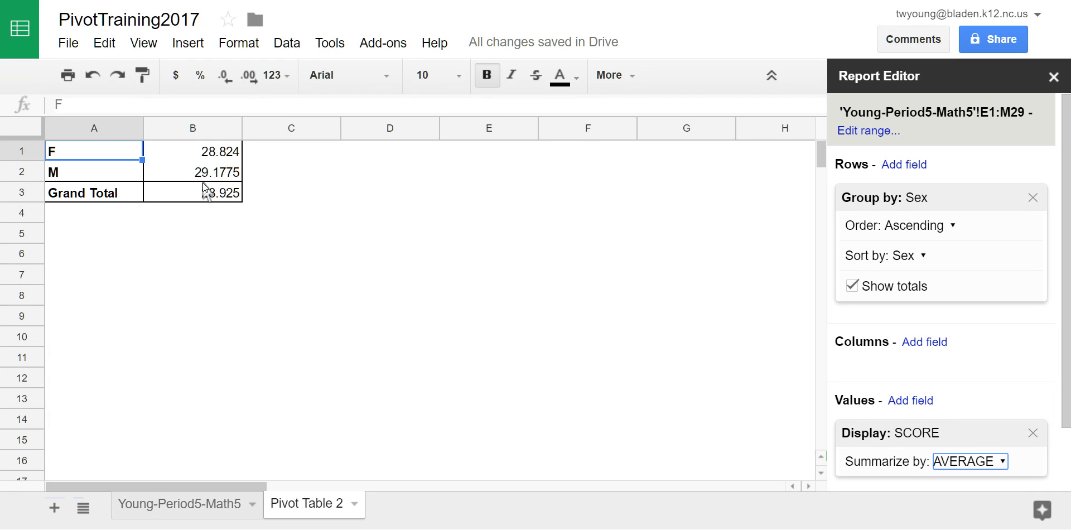
Format the average score cells B1:B3 of the pivot table with the two-decimal Number format.
left_click(225, 156)
left_click_drag(226, 155, 226, 195)
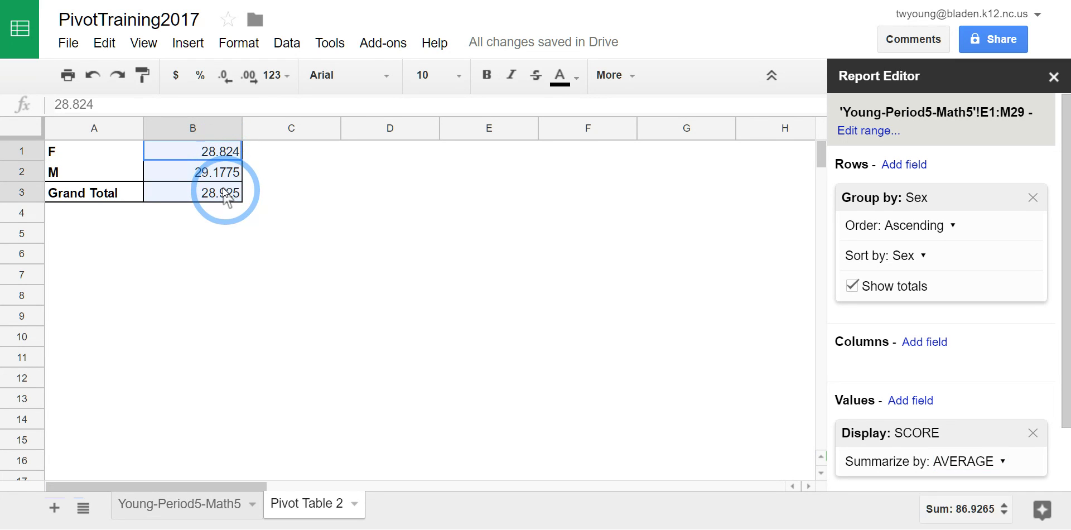
left_click(248, 46)
mouse_move(251, 78)
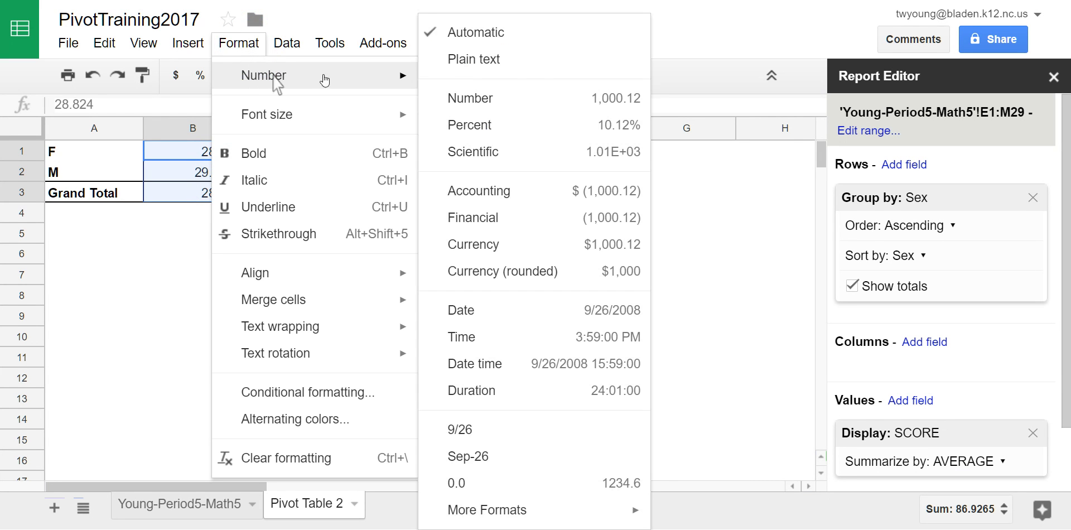
left_click(461, 100)
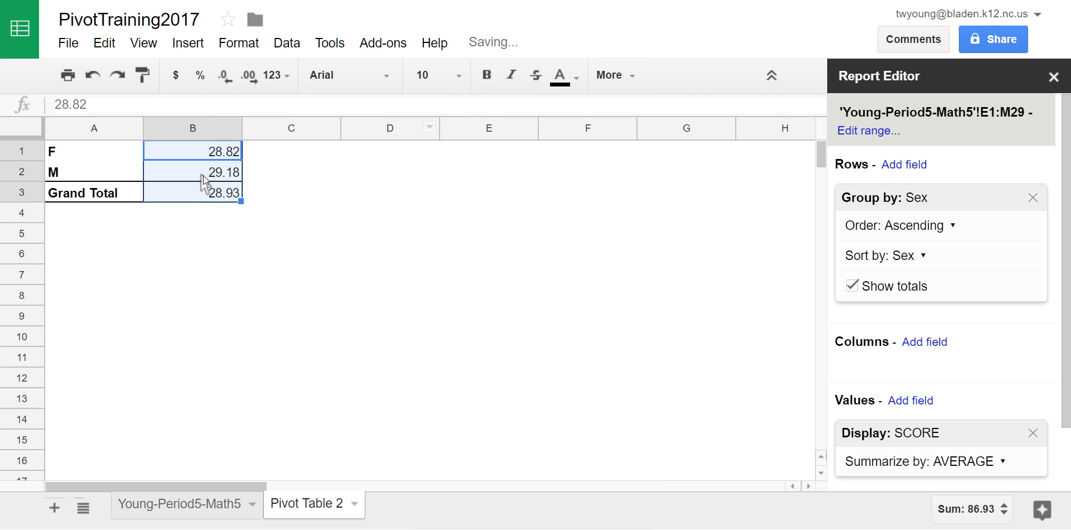
left_click(203, 212)
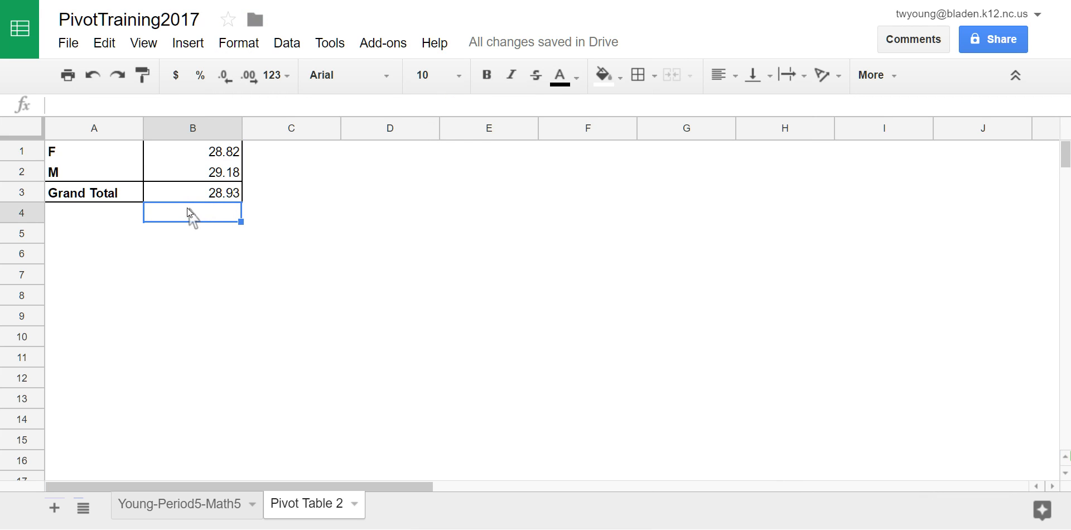
left_click(81, 151)
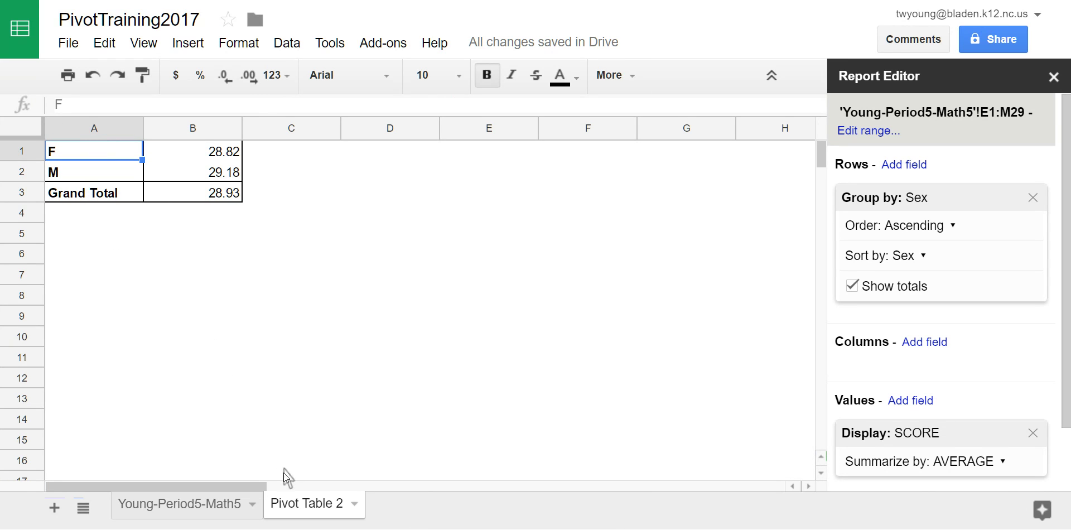
Rename the pivot table sheet as GenderPivot.
double_click(294, 505)
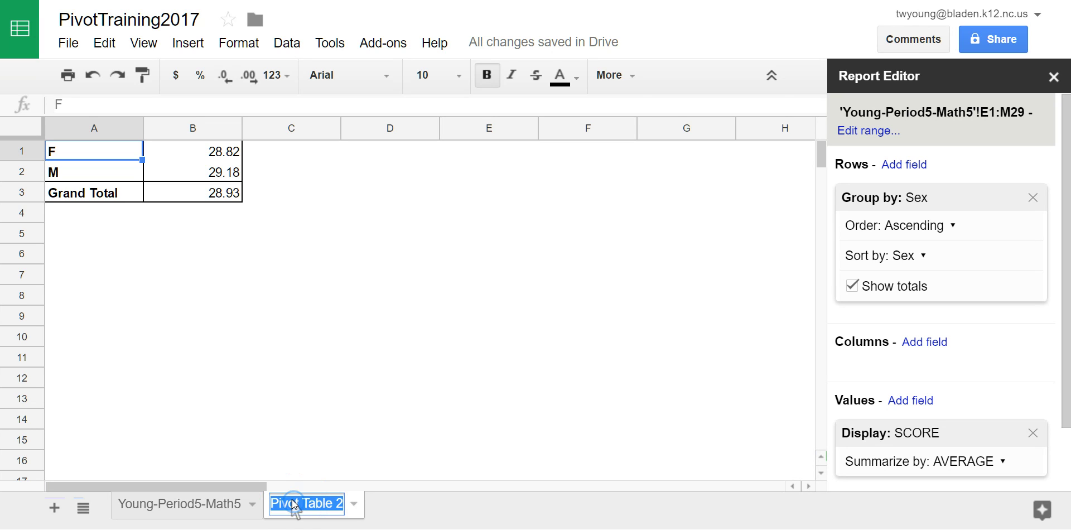
type("Ge")
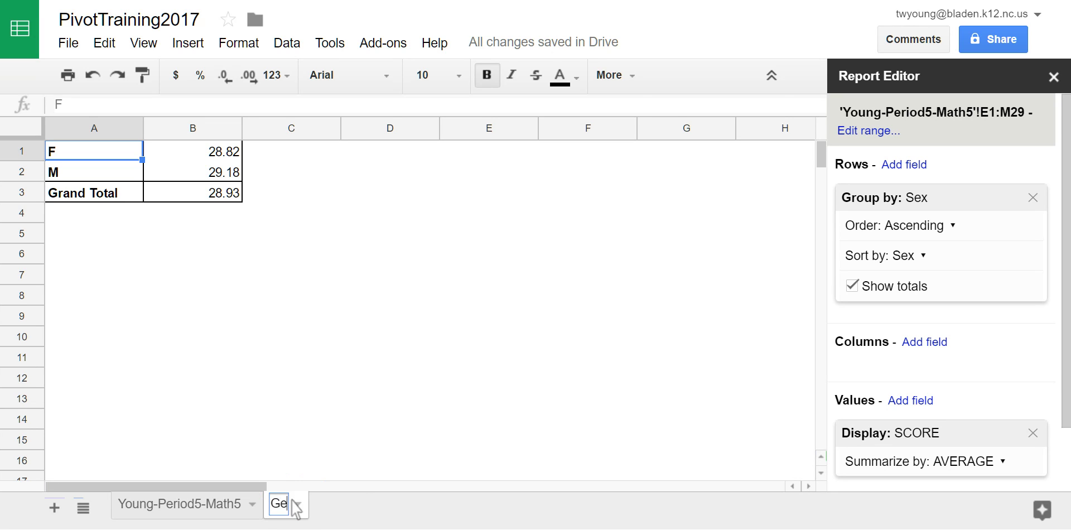
type("nderPivot")
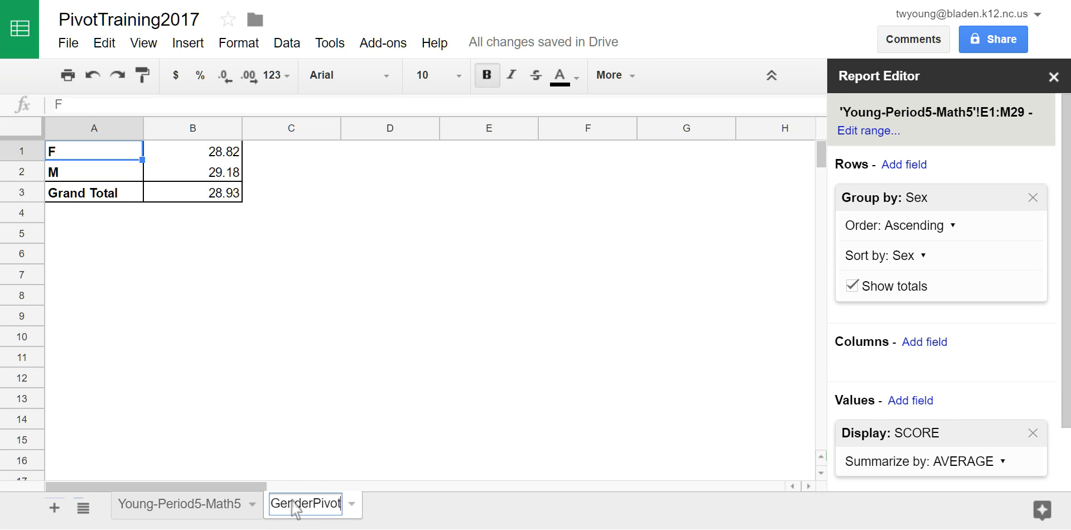
key("Return")
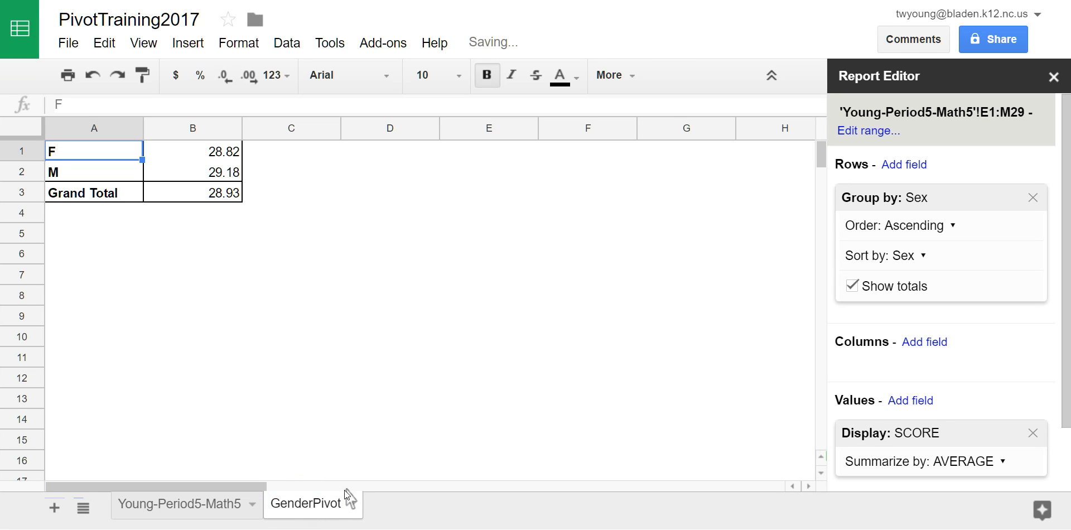
Duplicate the GenderPivot sheet and replace the copy's row grouping by Sex with grouping by Race.
left_click(318, 505)
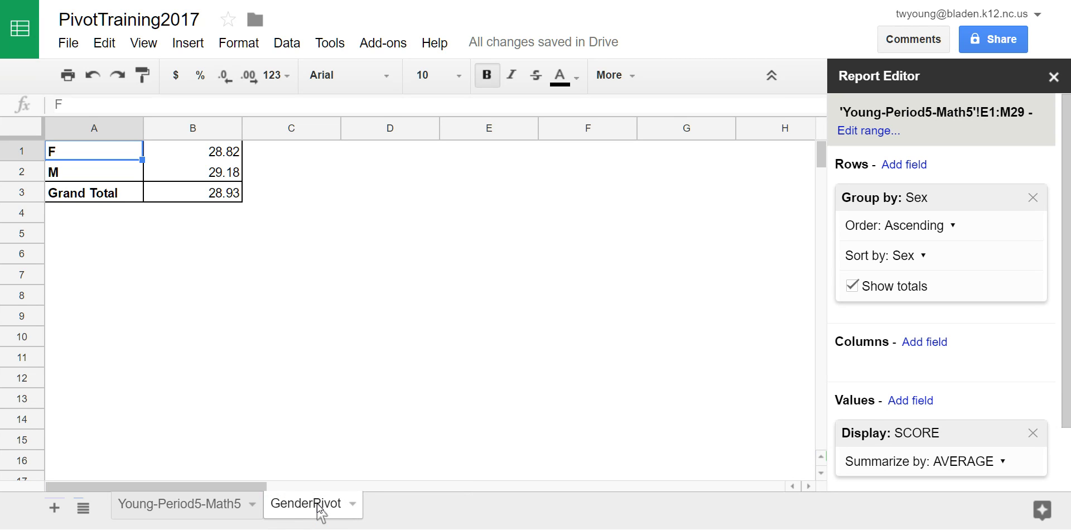
right_click(318, 505)
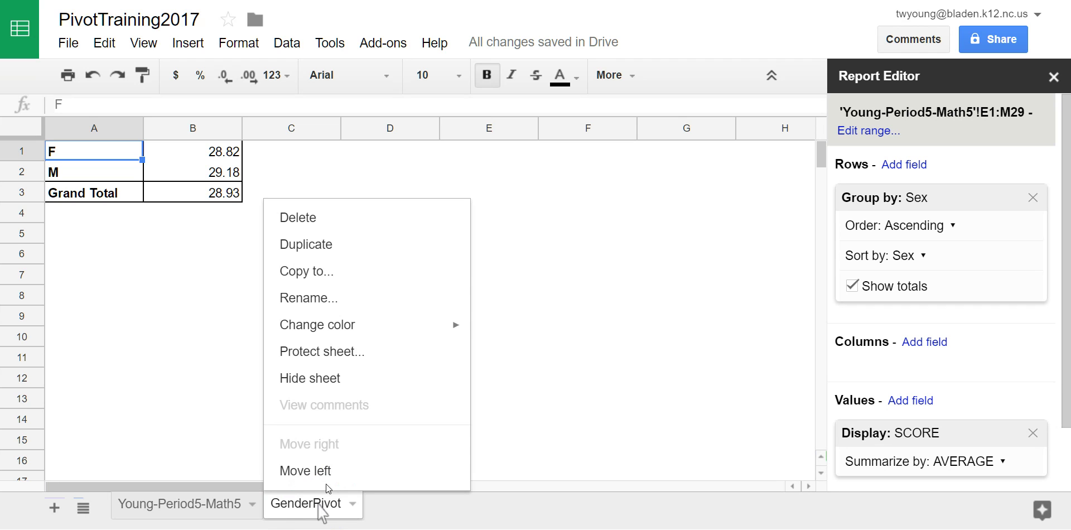
left_click(355, 244)
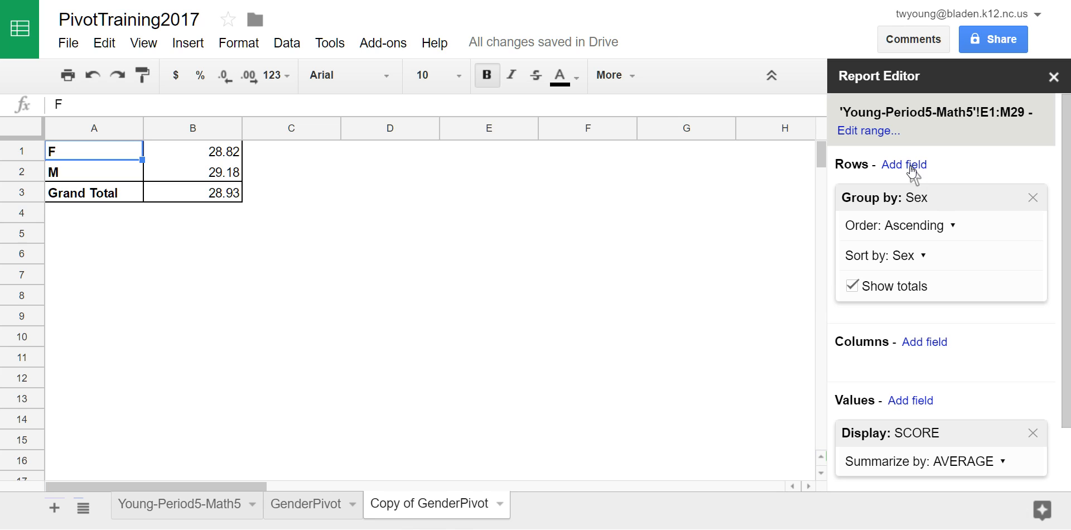
left_click(1032, 198)
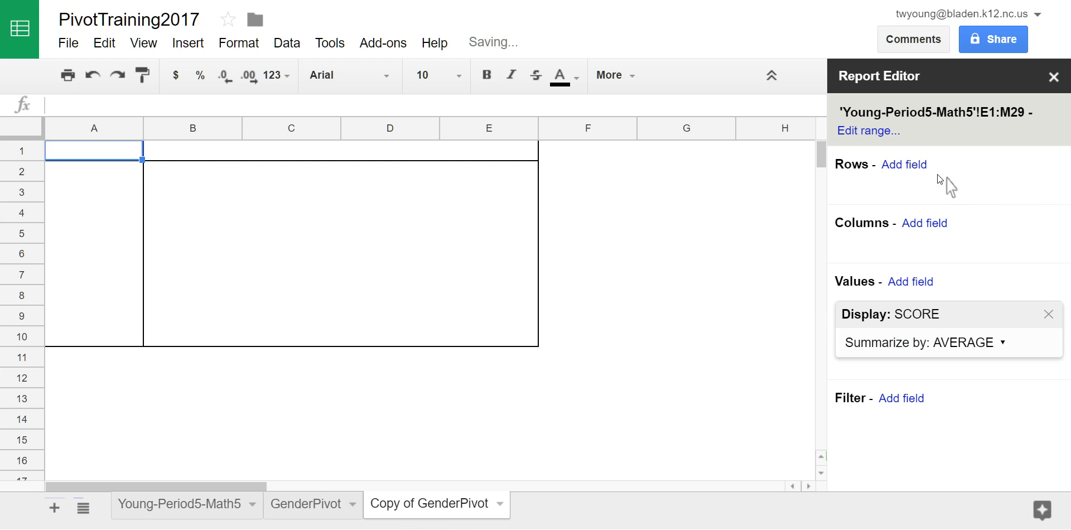
left_click(919, 166)
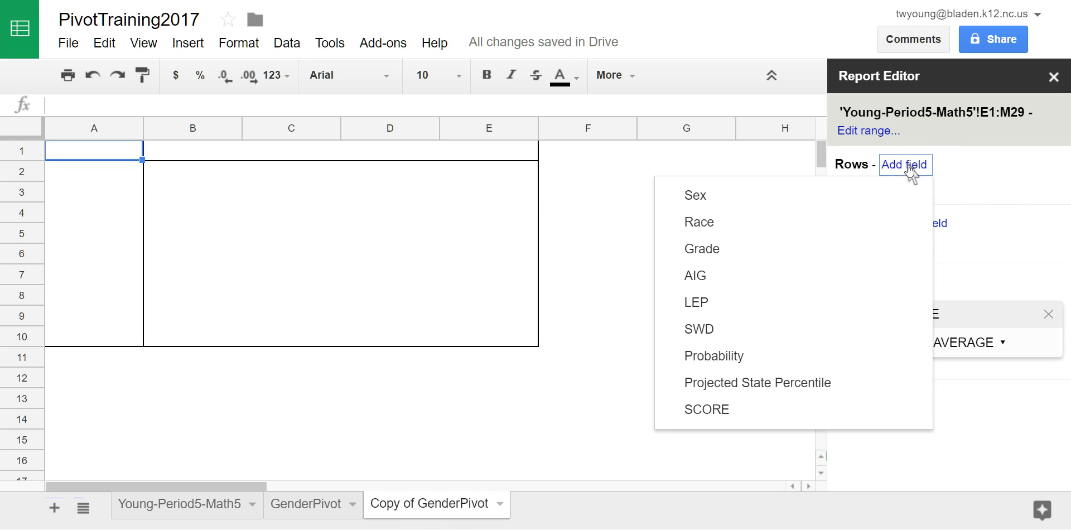
left_click(704, 223)
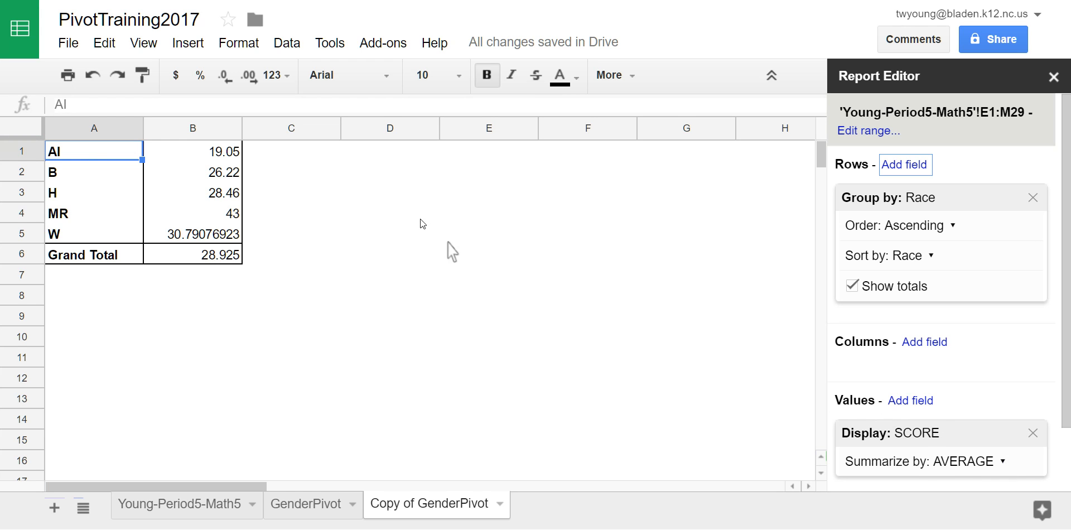
Format the average score cells B1:B6 of the Race pivot table with the two-decimal Number format.
left_click(213, 153)
left_click_drag(213, 153, 216, 255)
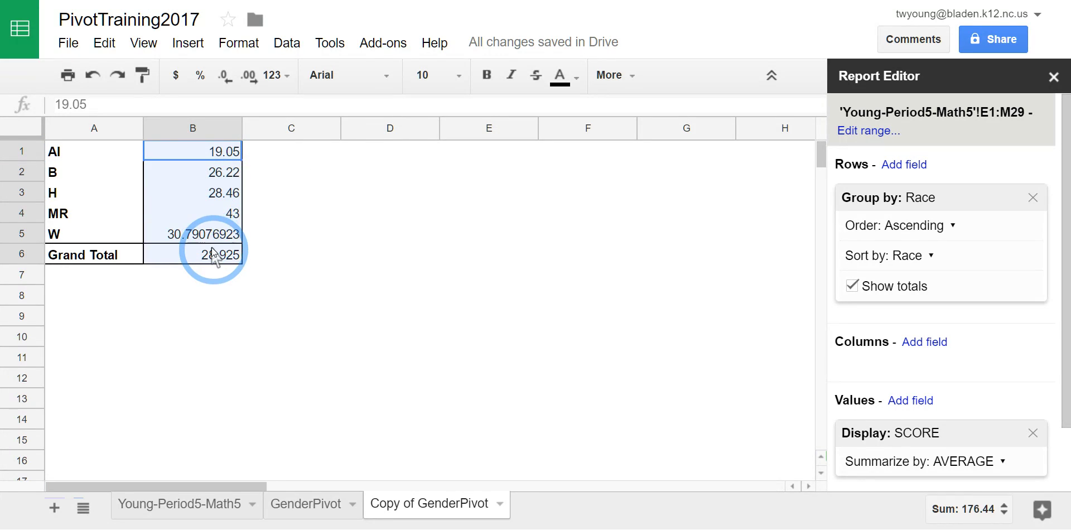
left_click(236, 47)
mouse_move(248, 78)
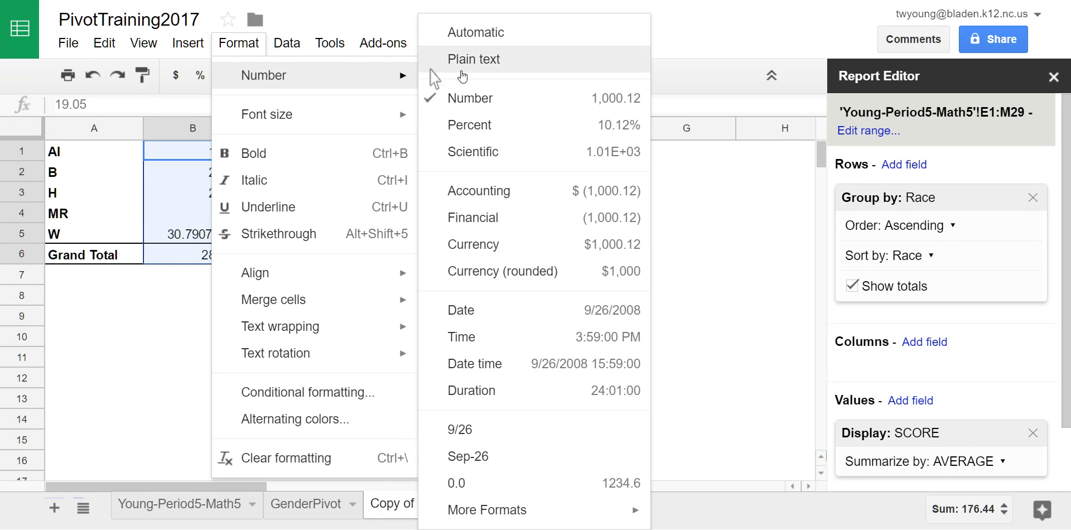
left_click(484, 103)
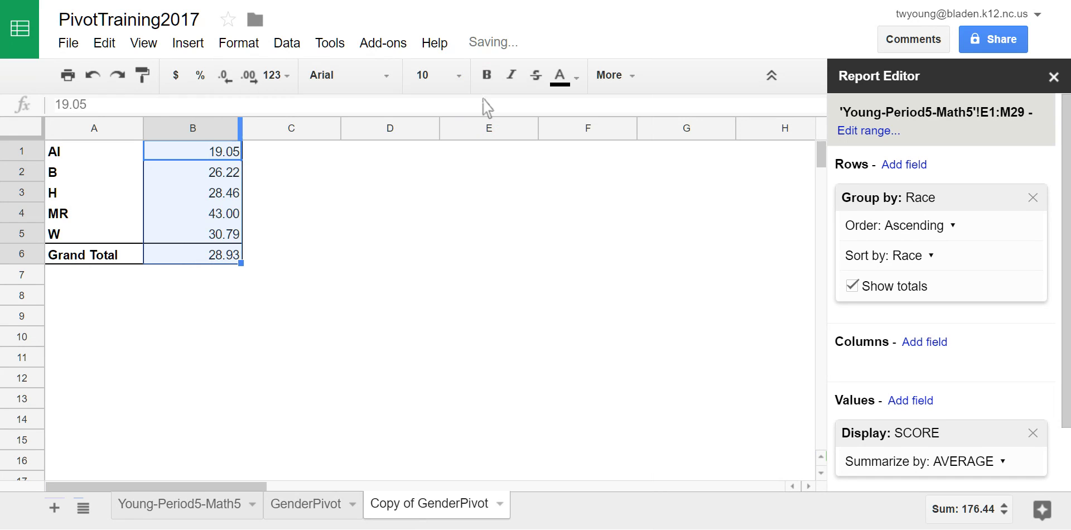
left_click(370, 294)
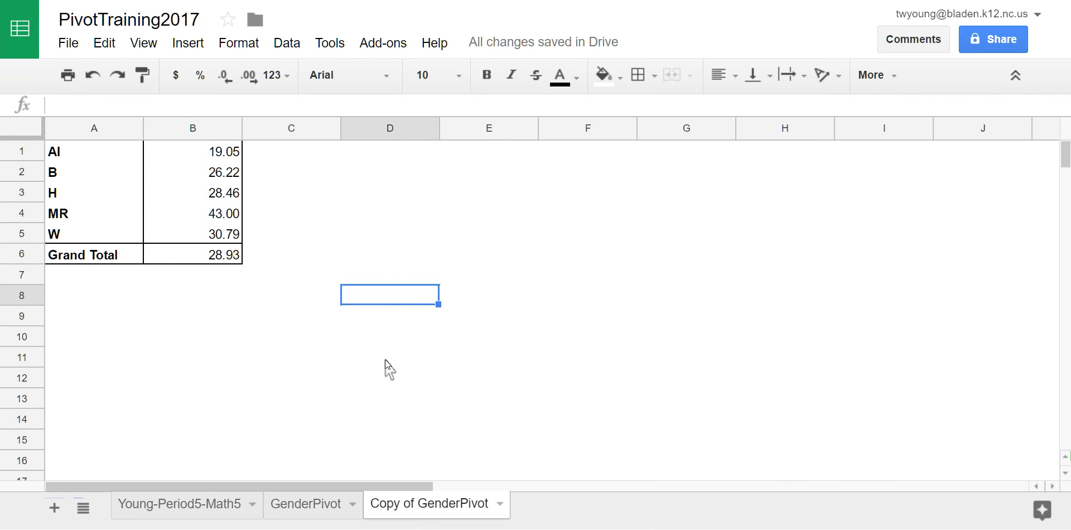
Rename the copied sheet holding the Race pivot table as RacePivot.
double_click(428, 505)
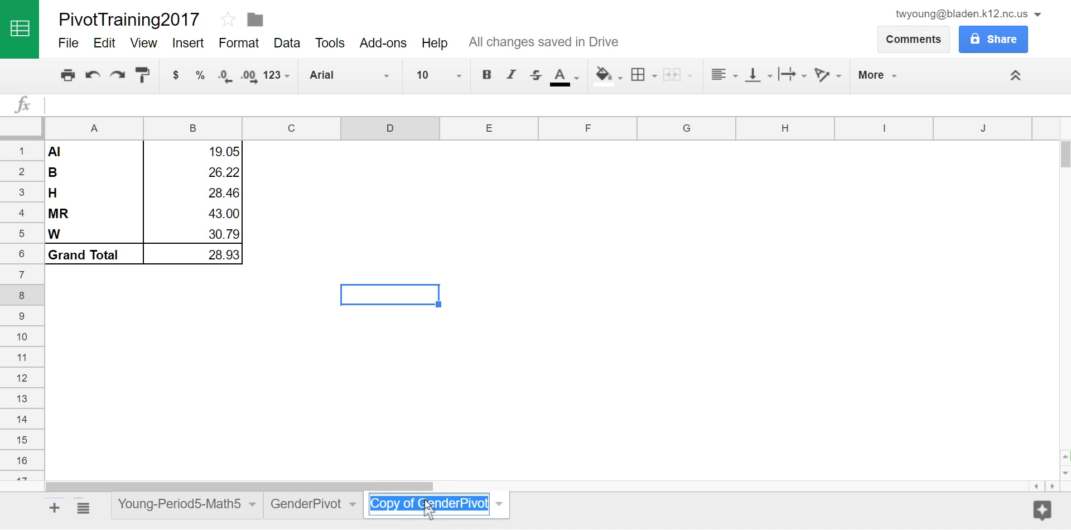
type("RacePi")
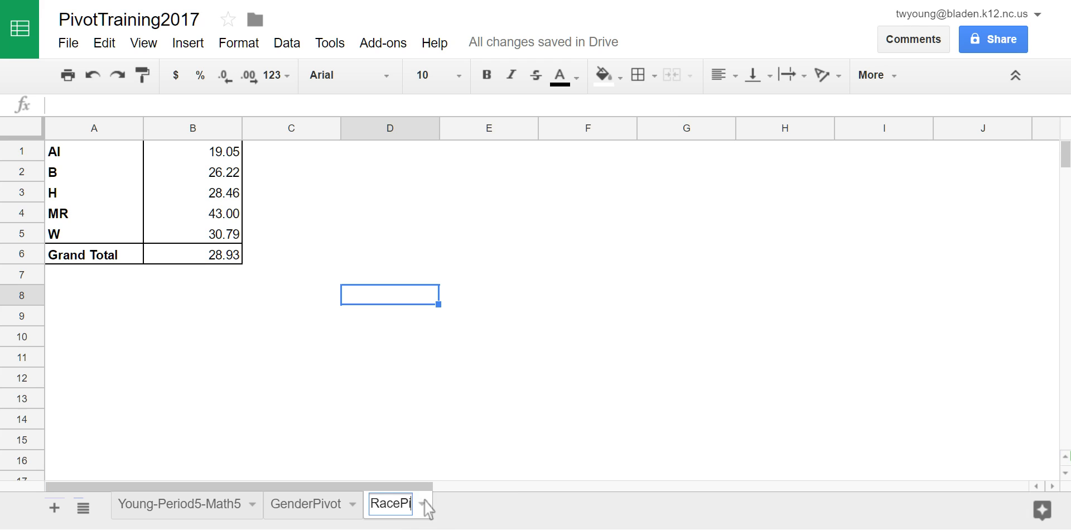
type("vot")
key("Return")
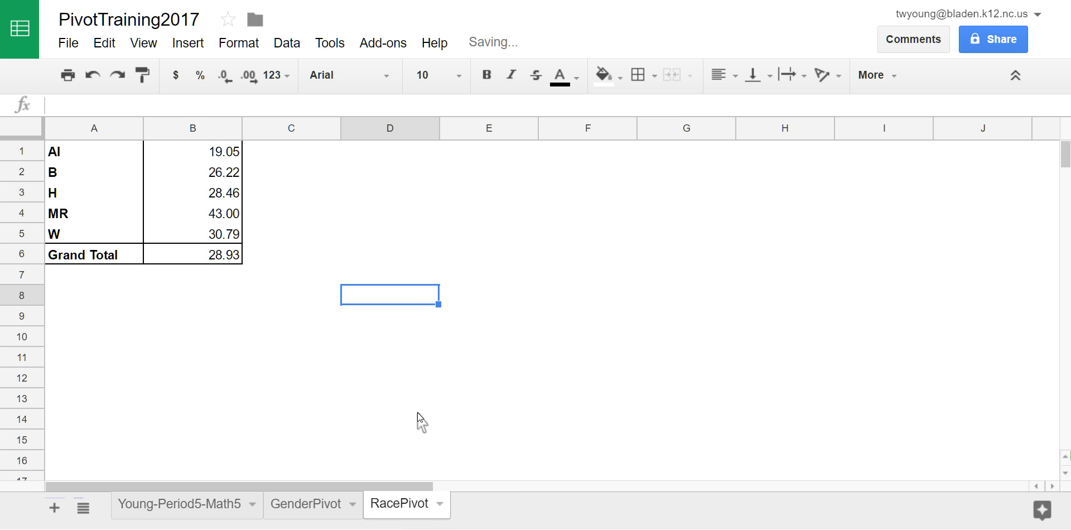
Duplicate the RacePivot sheet and replace the copy's row grouping by Race with grouping by AIG.
right_click(419, 518)
left_click(427, 244)
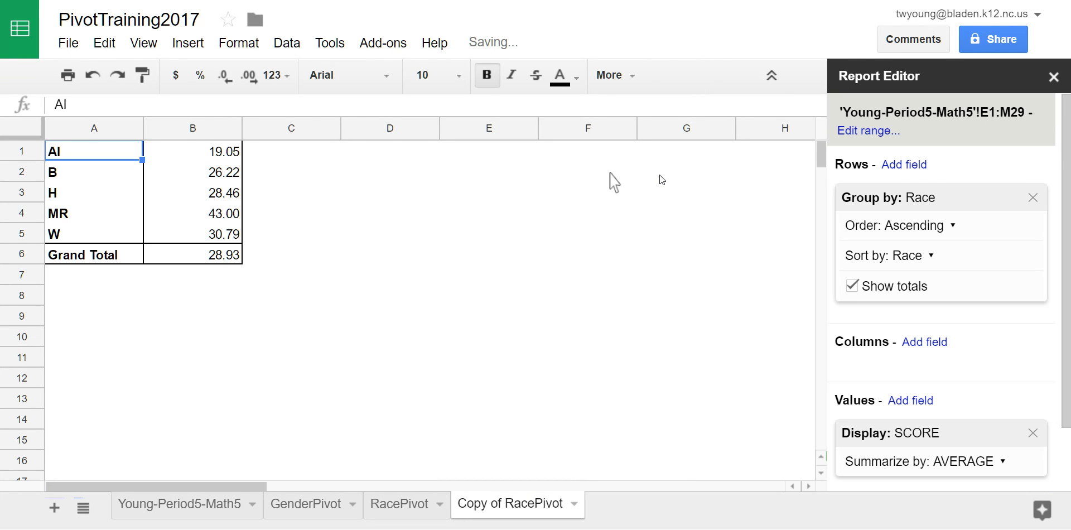
left_click(1034, 199)
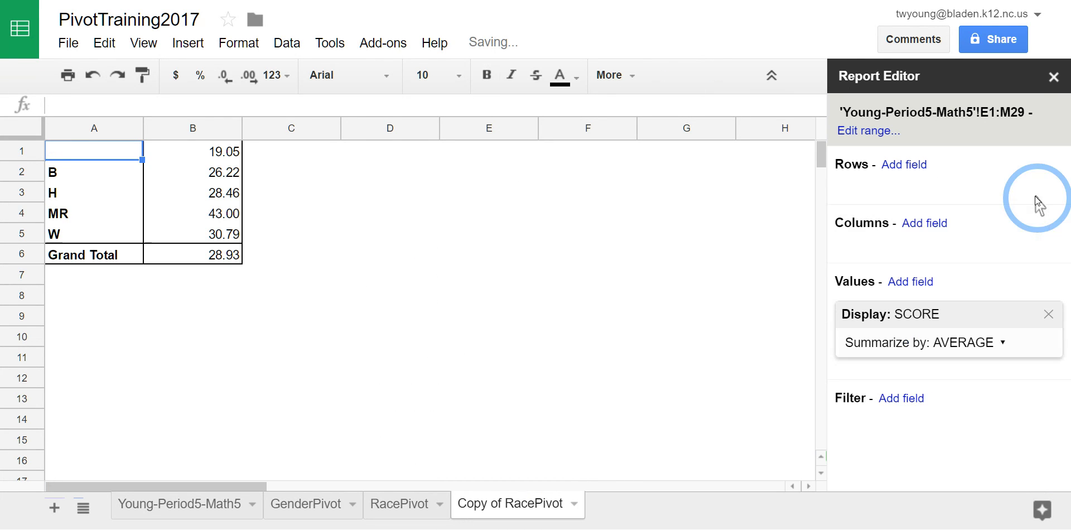
left_click(904, 165)
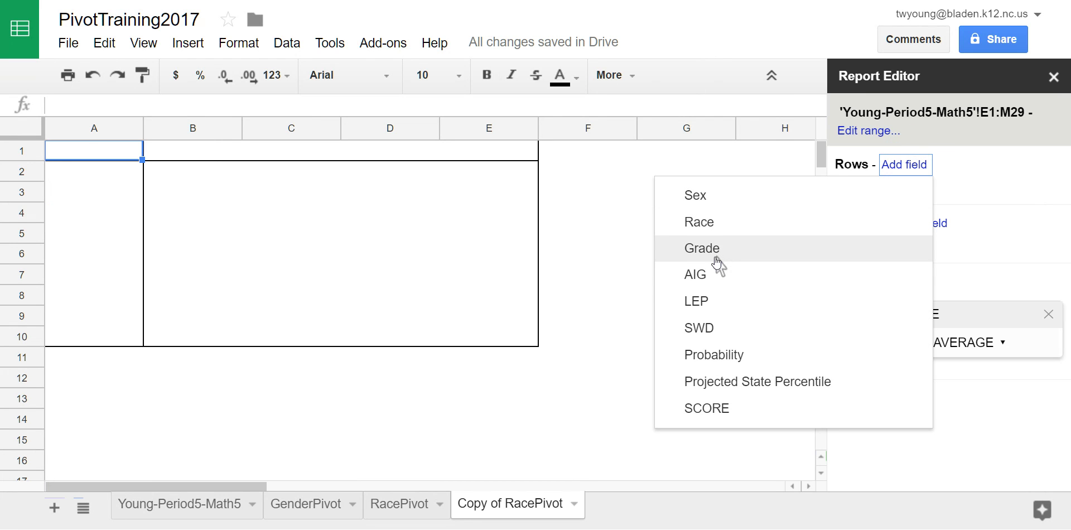
left_click(704, 275)
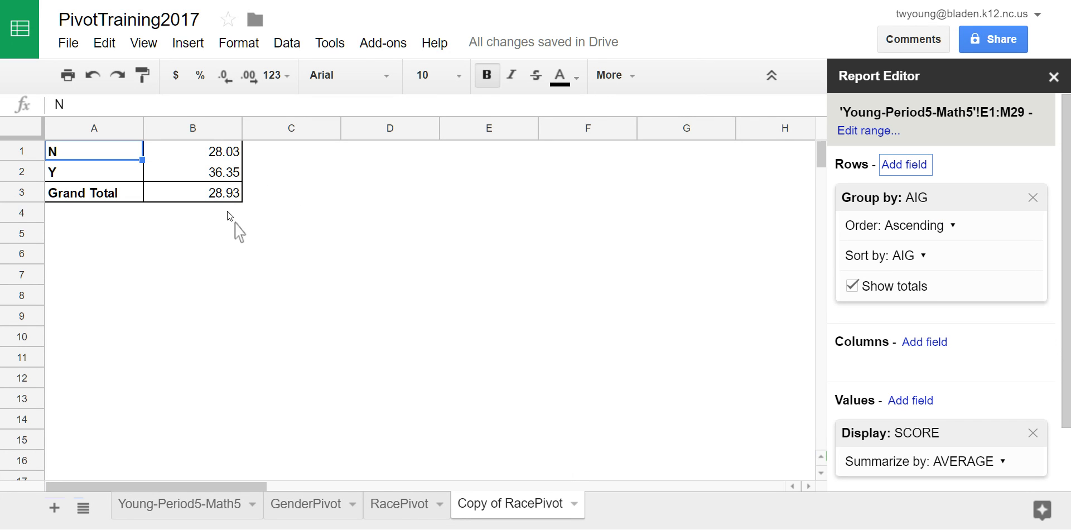
Rename the copied sheet holding the AIG pivot table as AIGpivot.
double_click(512, 505)
type("AIGpivor")
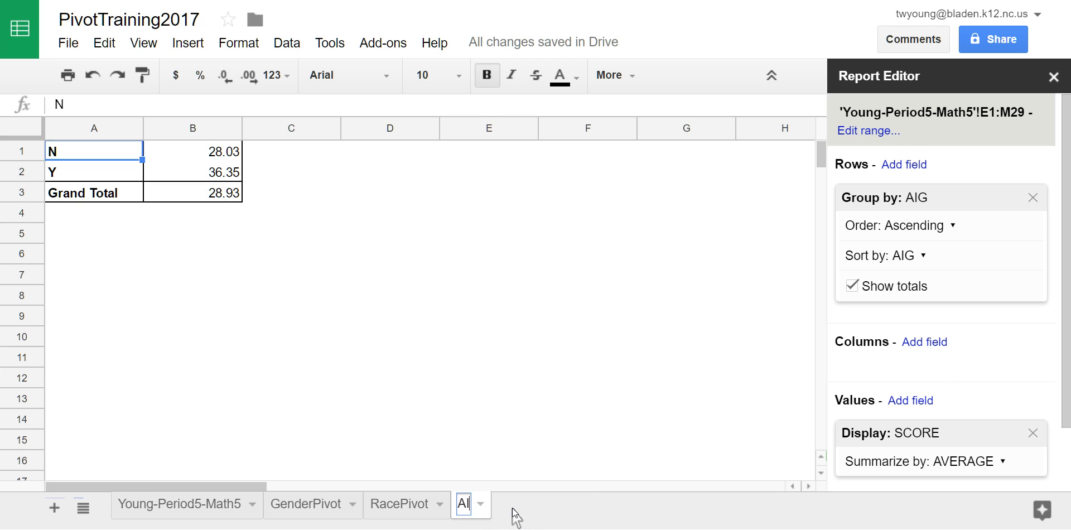
key("BackSpace")
type("t")
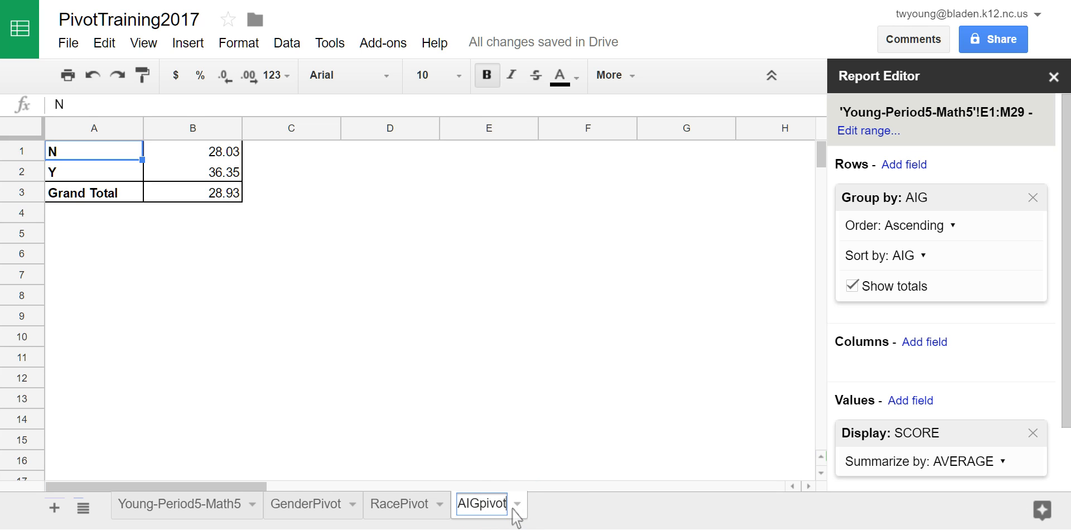
key("Return")
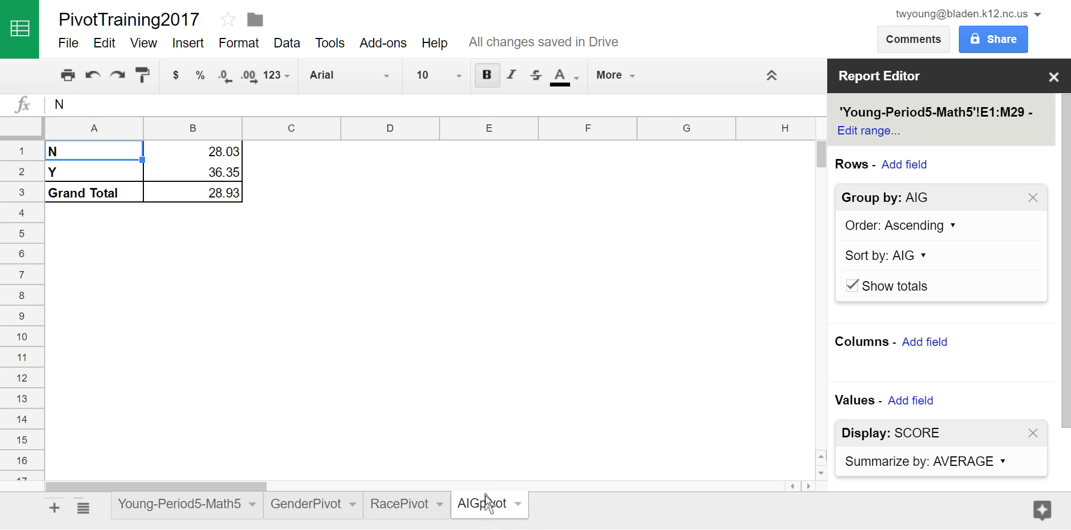
Duplicate the AIGpivot sheet and replace the copy's row grouping by AIG with grouping by LEP.
right_click(500, 505)
left_click(514, 254)
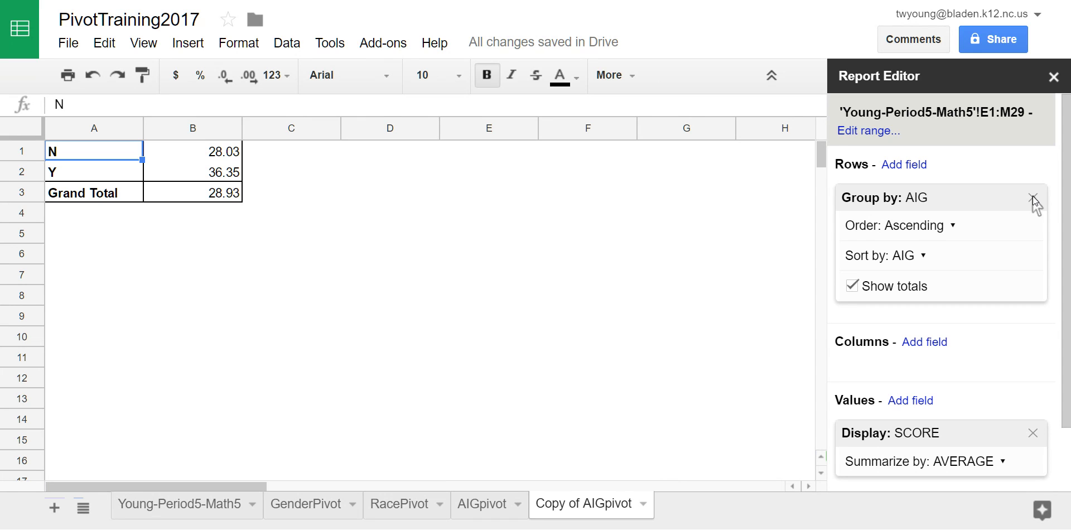
left_click(1033, 198)
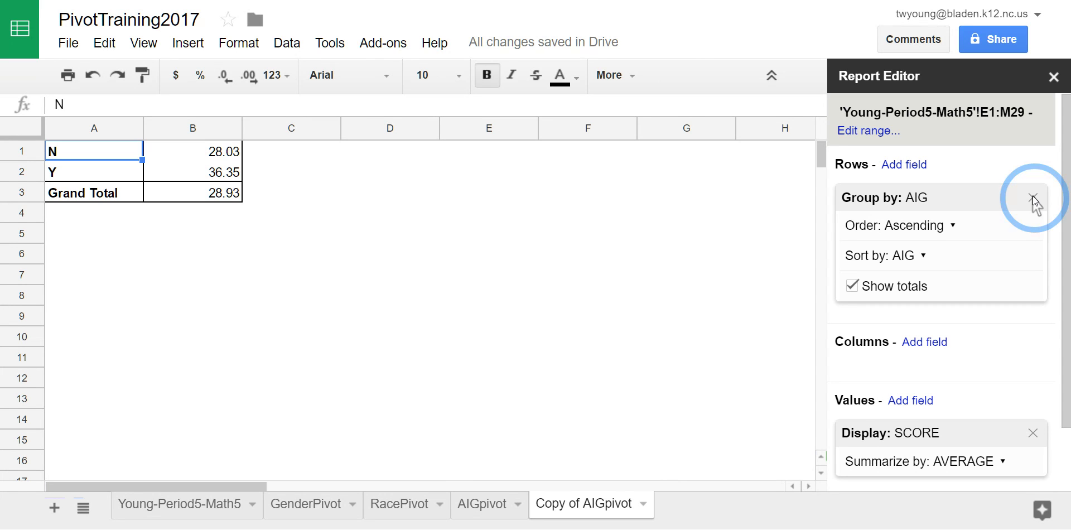
left_click(915, 166)
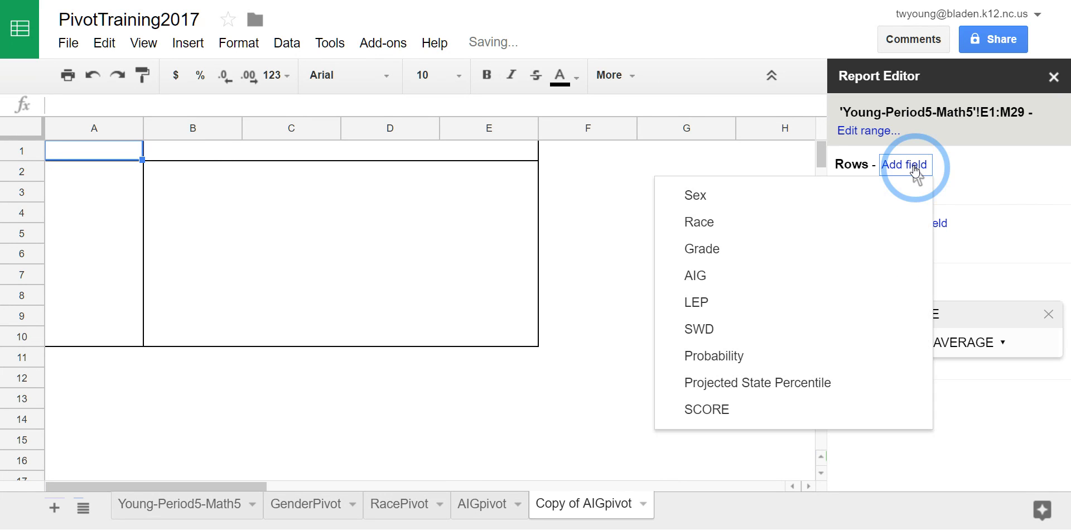
left_click(713, 304)
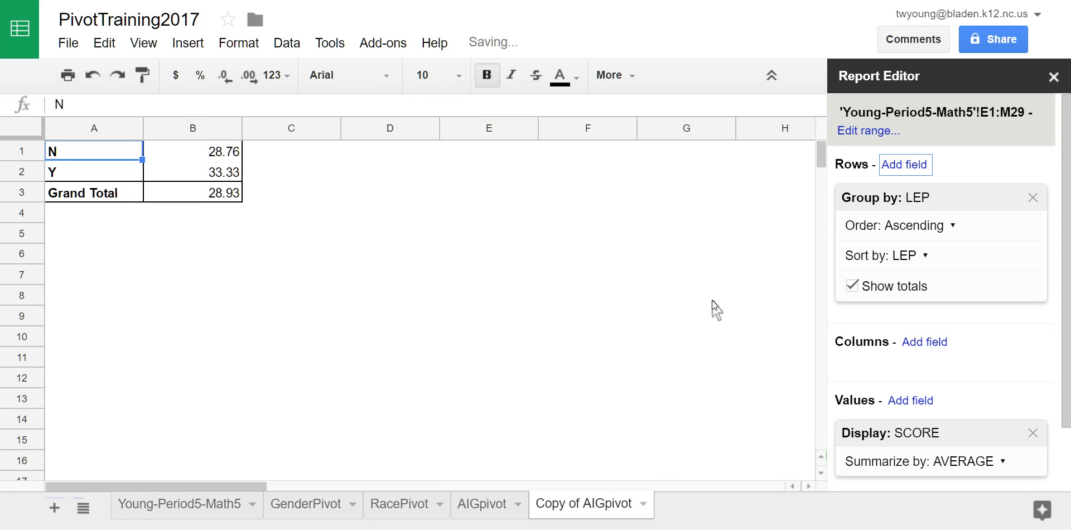
Rename the copied sheet holding the LEP pivot table as LEPpivot.
double_click(592, 509)
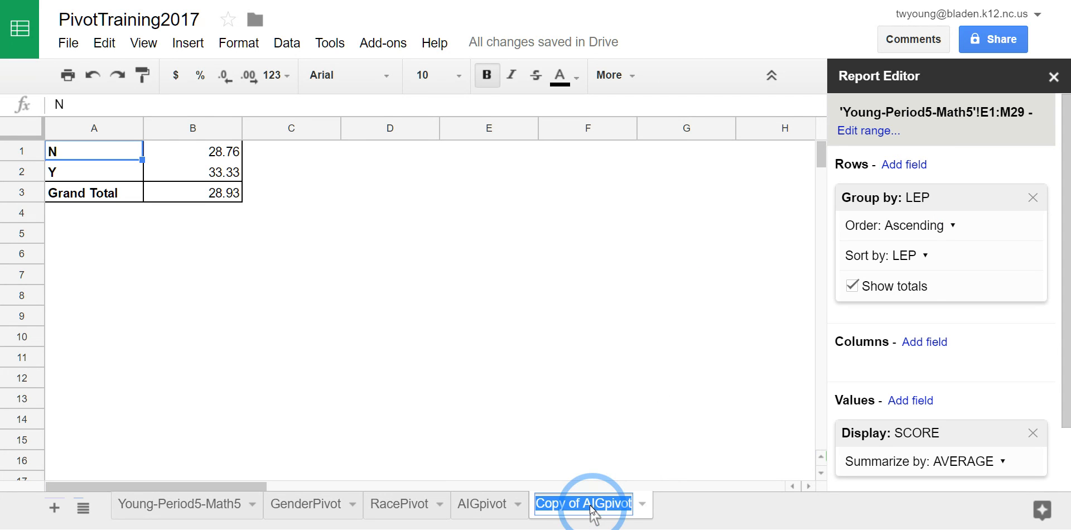
type("LEP")
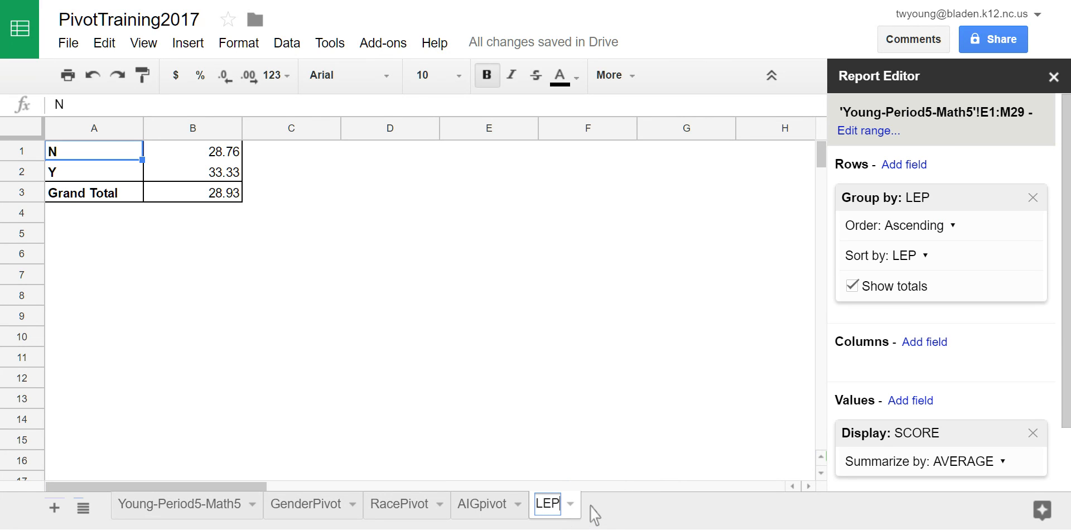
type("pivot")
key("Return")
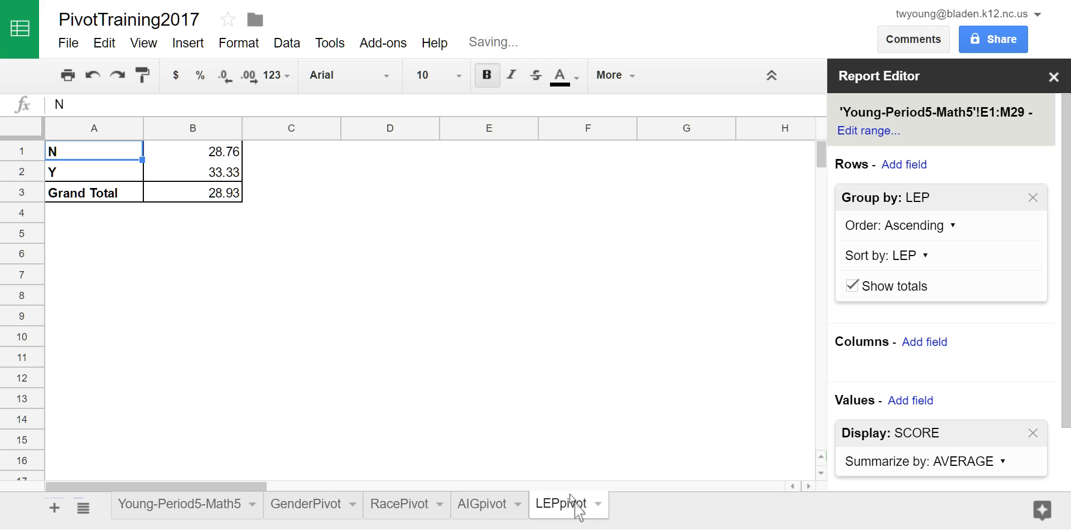
Duplicate the LEPpivot sheet and replace the copy's row grouping by LEP with grouping by SWD.
right_click(580, 505)
left_click(583, 249)
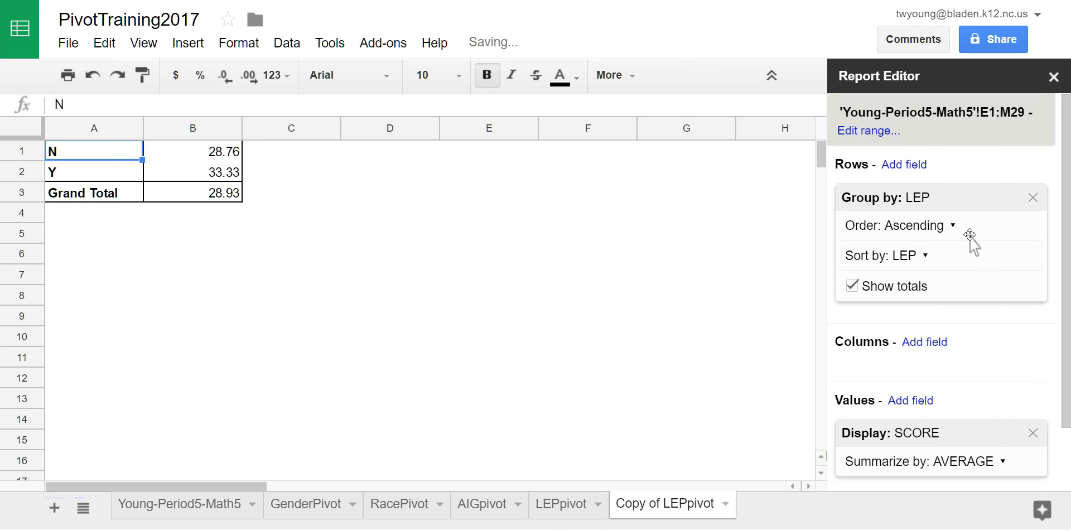
left_click(1032, 198)
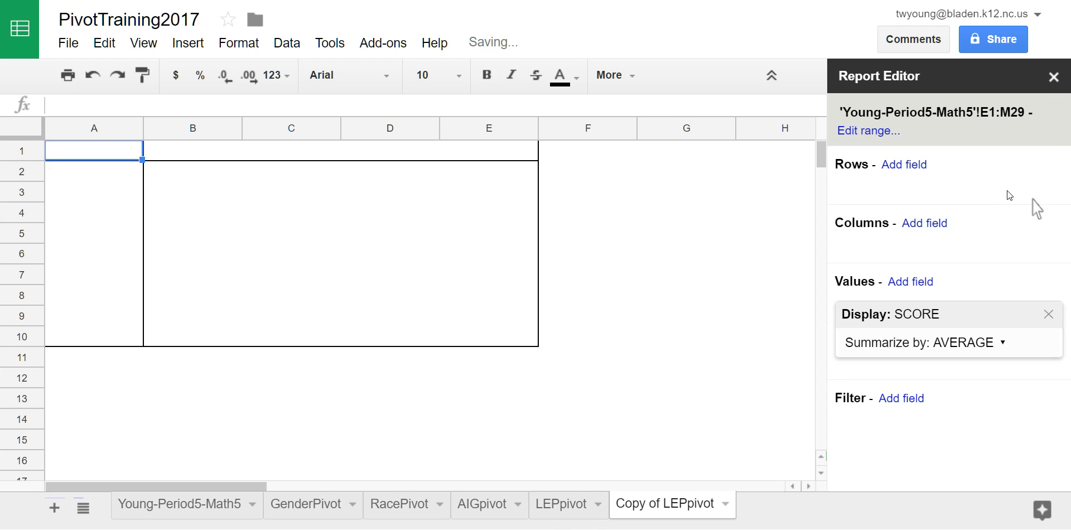
left_click(922, 165)
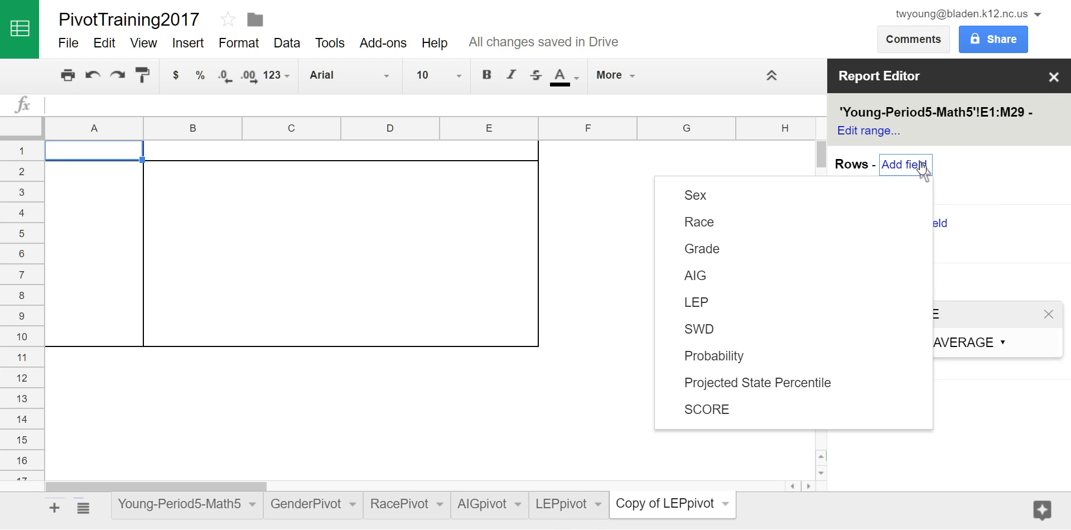
left_click(724, 330)
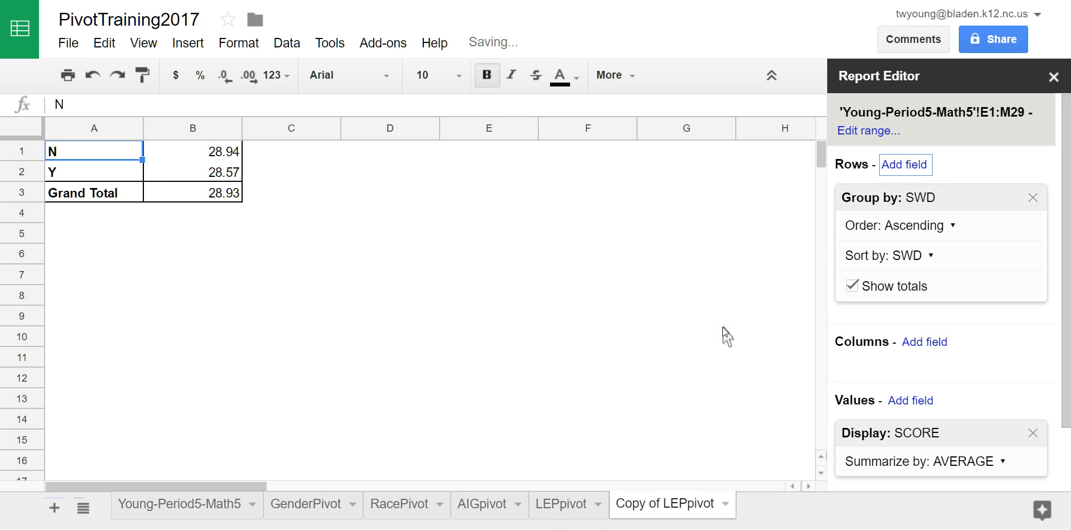
Rename the copied sheet holding the SWD pivot table as SWDpivot.
double_click(680, 505)
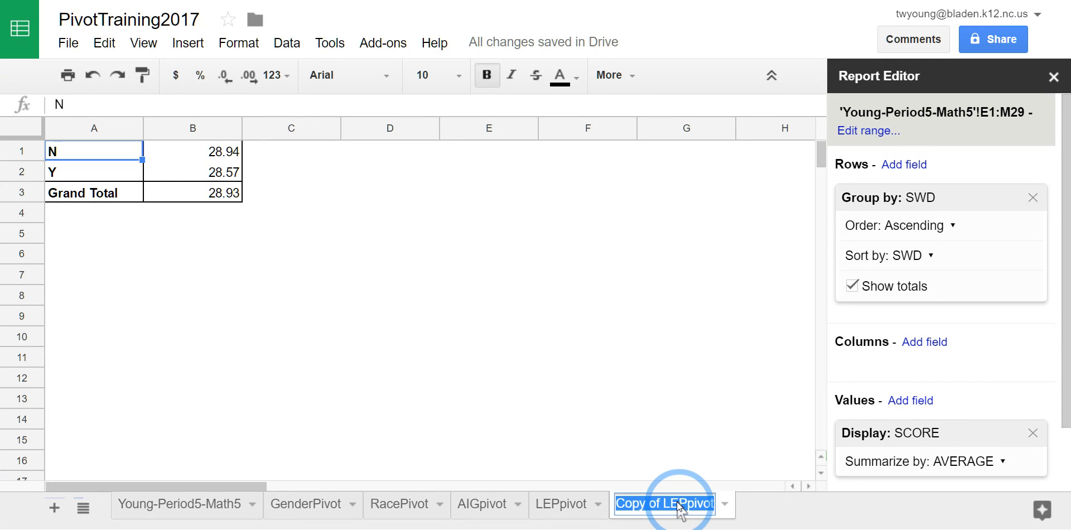
type("SWDpivot")
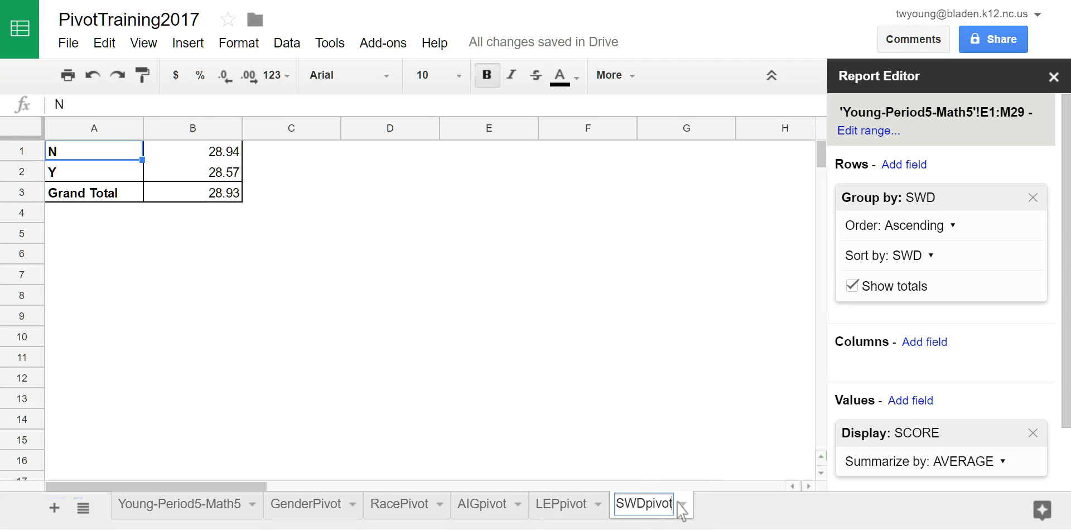
key("Return")
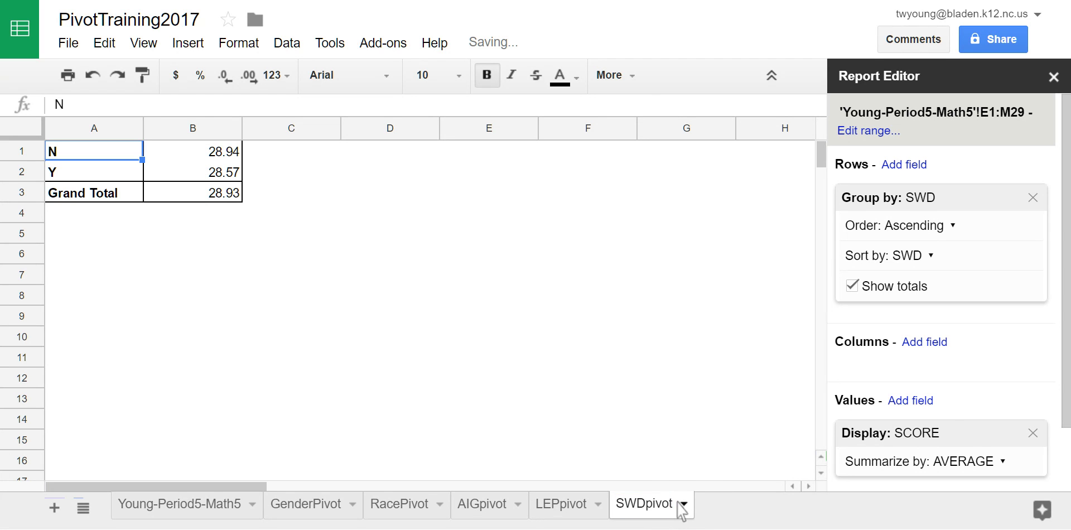
Review the LEP, AIG, Race, Gender and SWD pivot tables on their separate sheets.
left_click(580, 513)
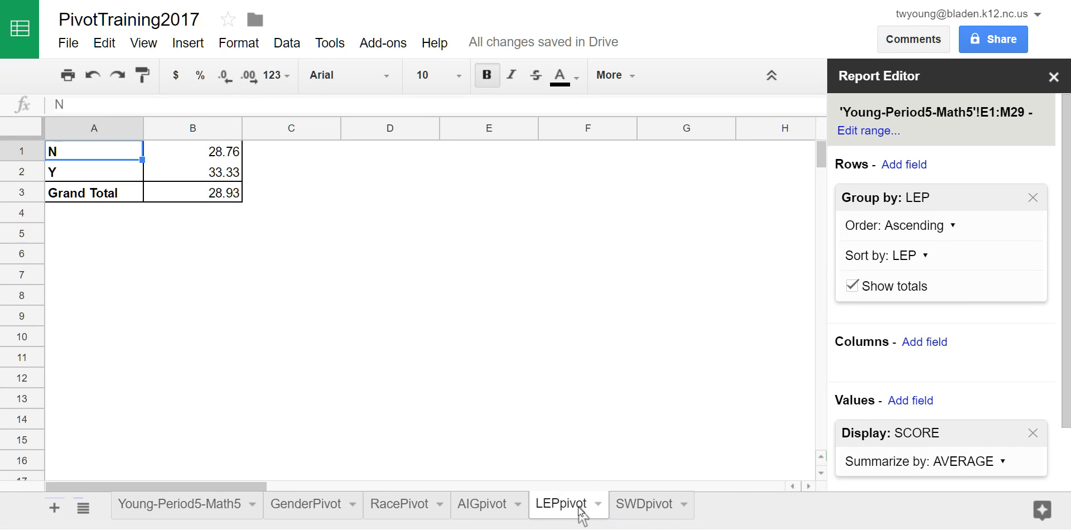
left_click(485, 508)
left_click(410, 510)
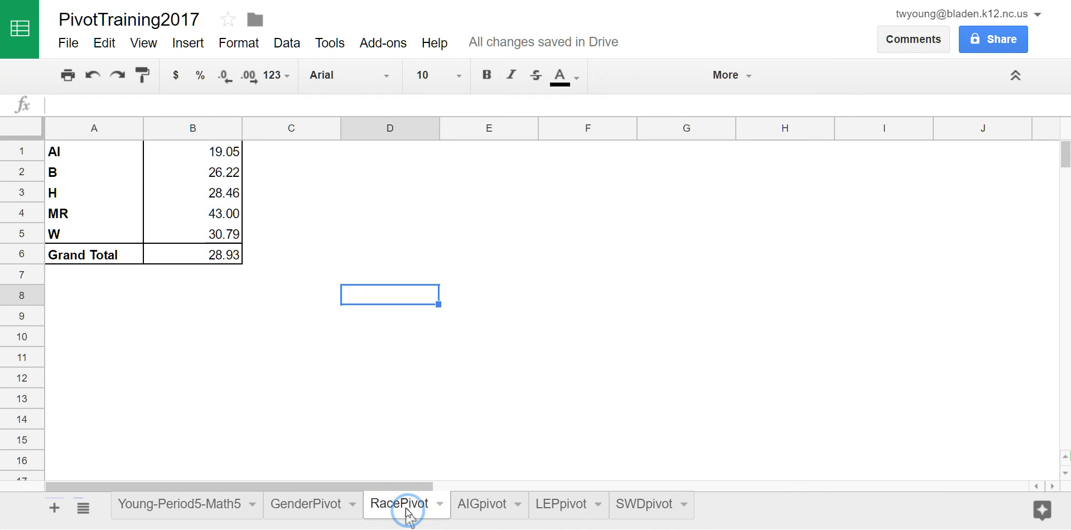
left_click(322, 512)
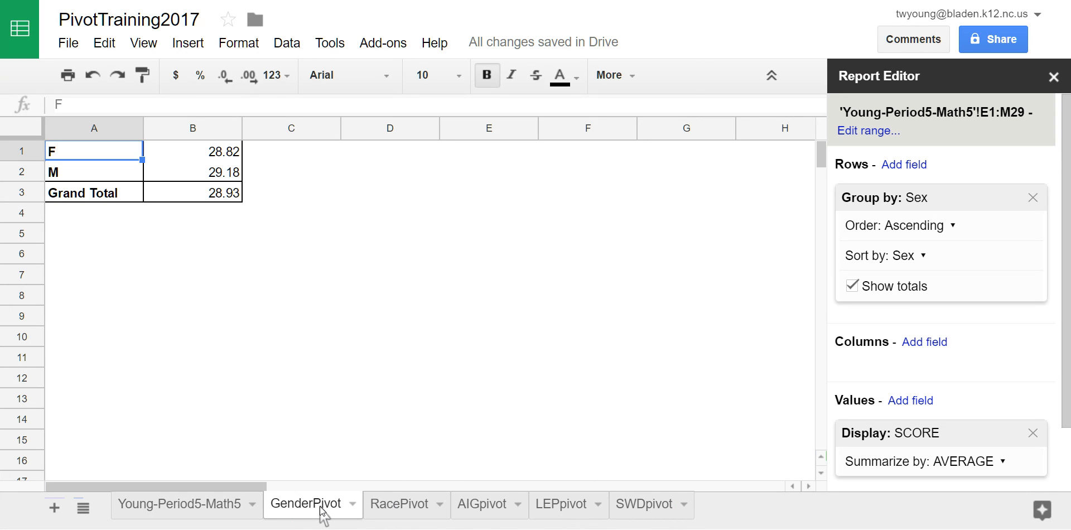
left_click(653, 511)
right_click(652, 509)
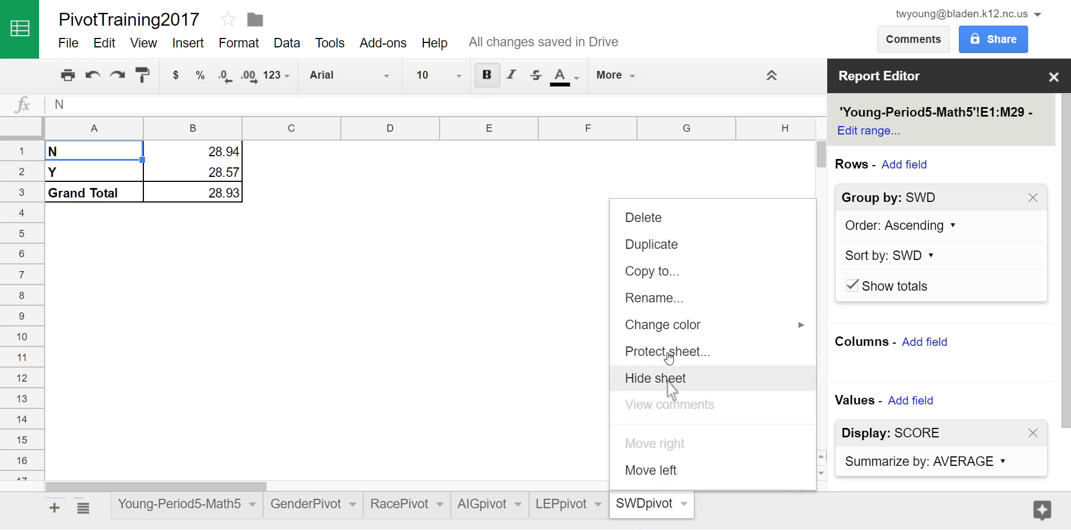
Duplicate the GenderPivot sheet and add Race as a column grouping to the copy's pivot table.
left_click(328, 509)
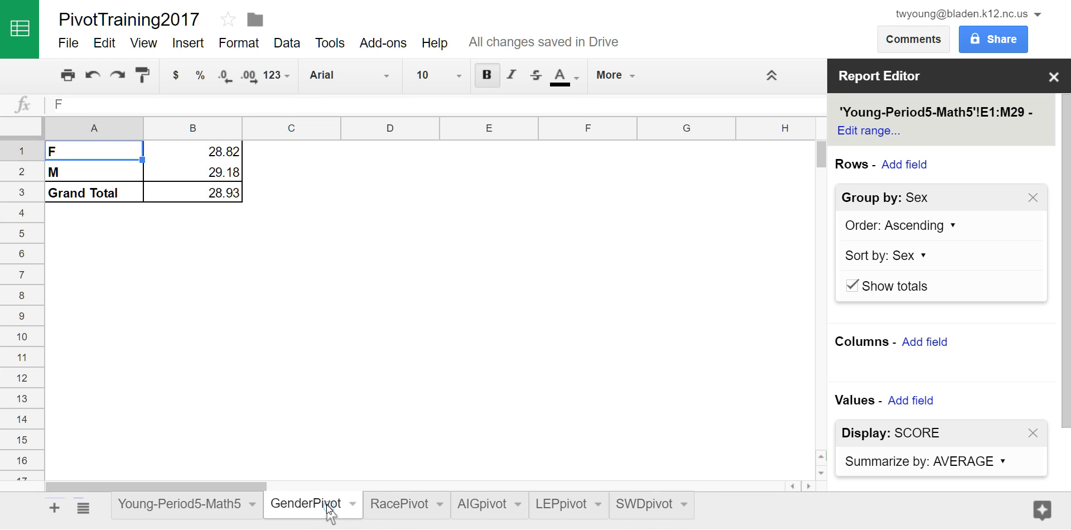
right_click(329, 509)
left_click(328, 248)
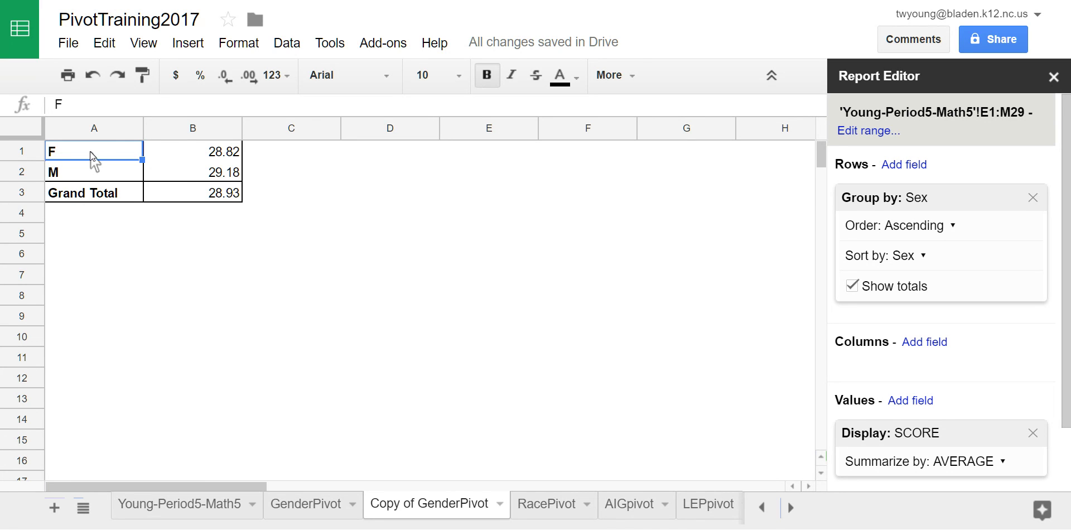
left_click(937, 343)
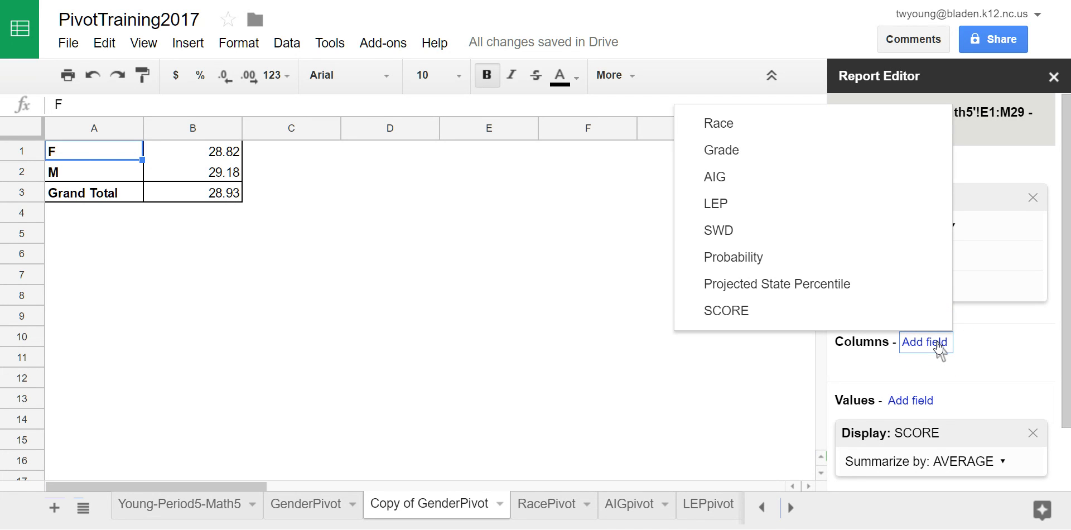
left_click(789, 124)
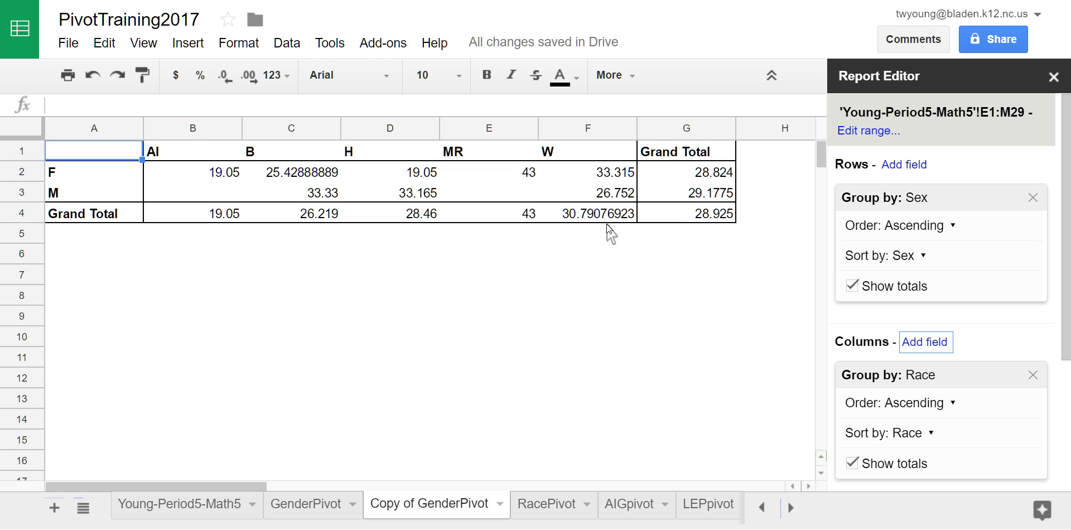
Apply the two-decimal Number format to the average scores in B2:G4 of the Sex-by-Race pivot table.
left_click_drag(162, 169, 671, 217)
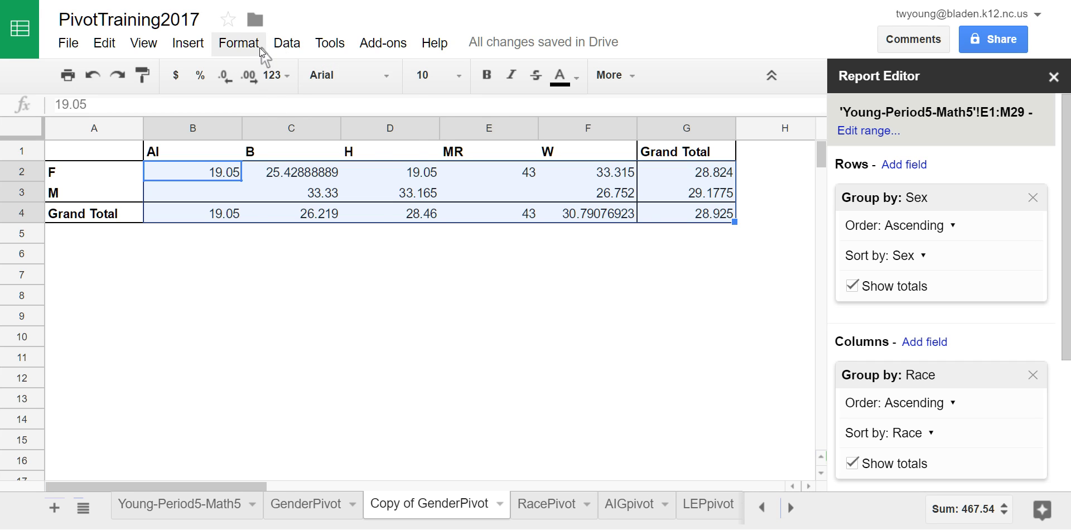
left_click(241, 44)
mouse_move(258, 78)
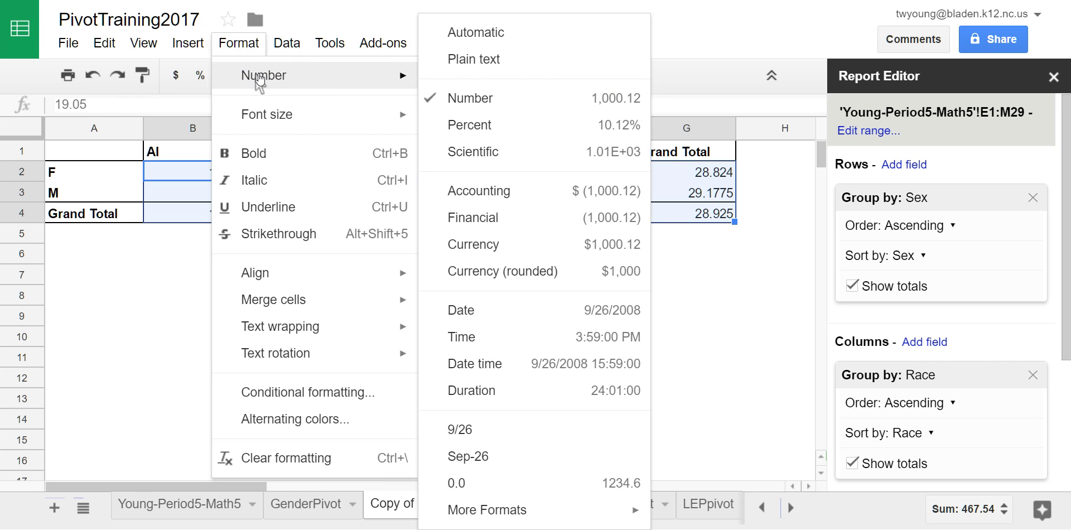
left_click(468, 98)
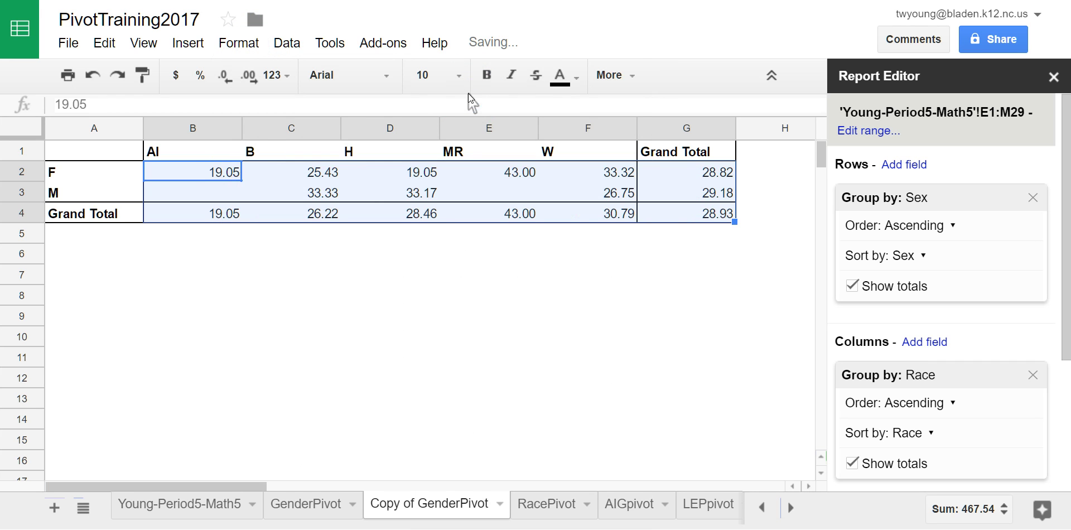
left_click(463, 254)
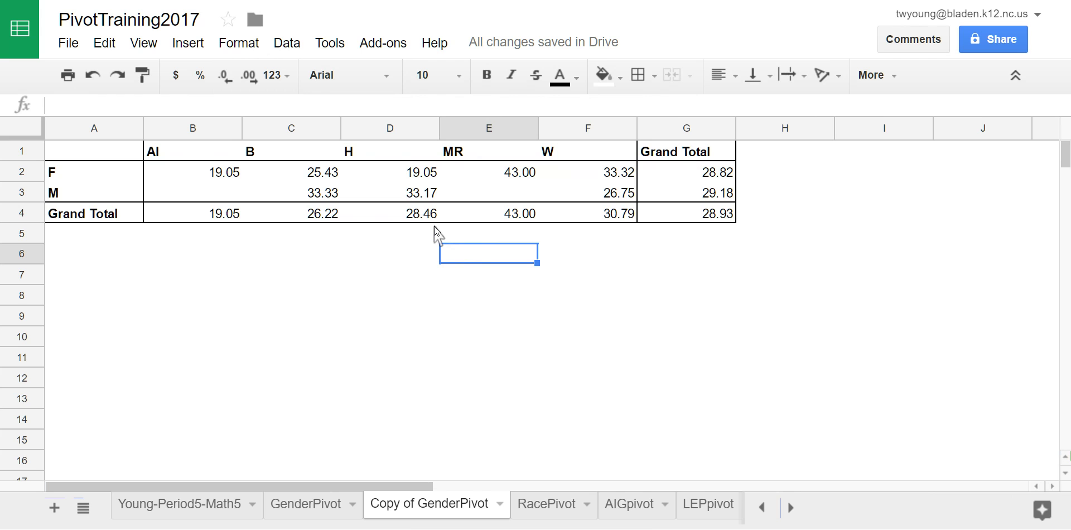
Rename the copied sheet holding the Sex-by-Race pivot table as Gender-RacePivot.
double_click(395, 505)
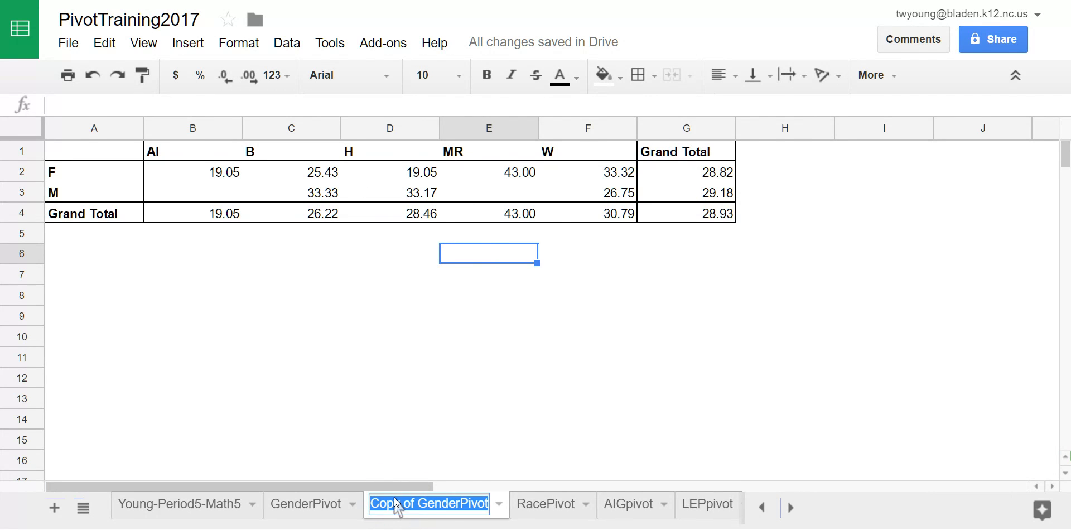
type("Gender-RacePivot")
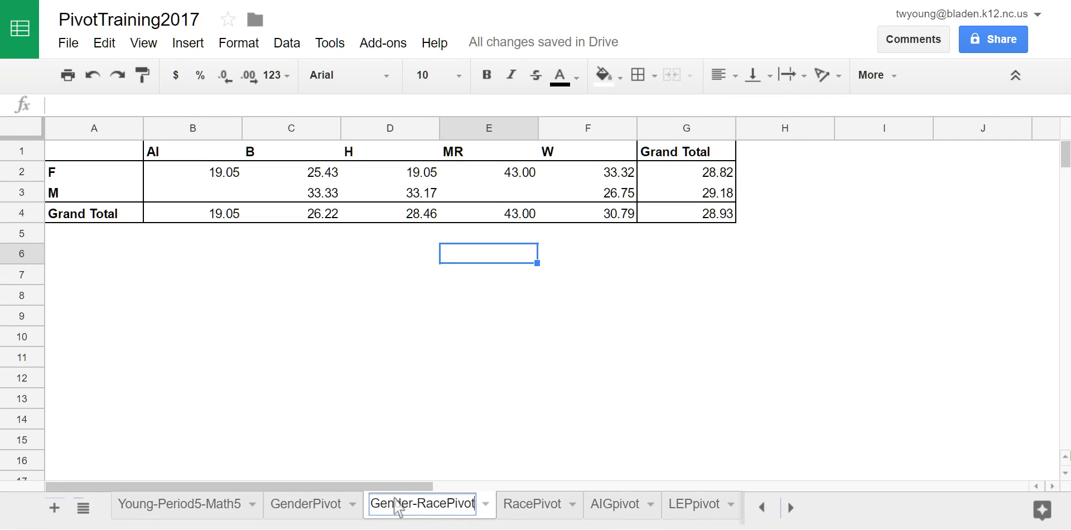
key("Return")
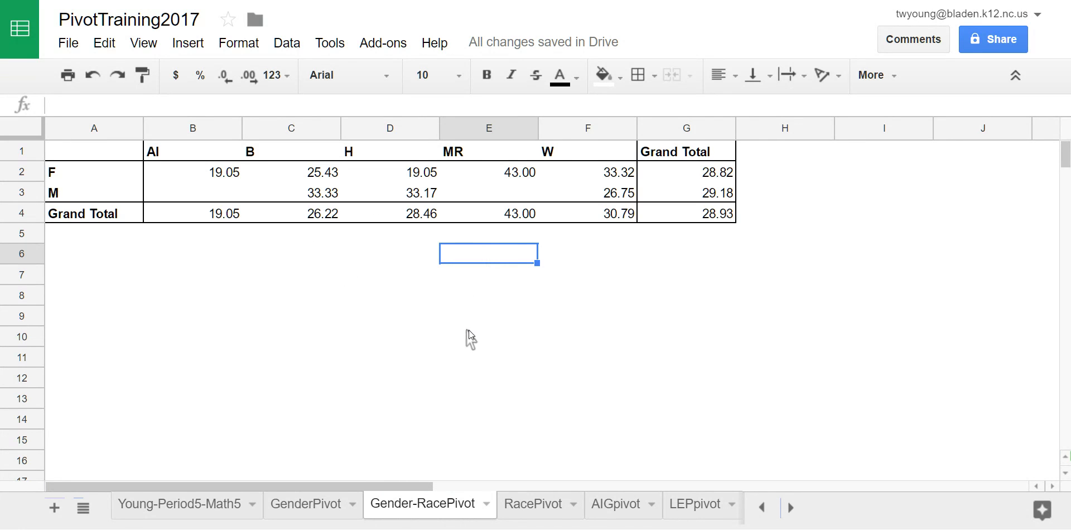
Examine the SCORE formula and the Pre-Assessment and Unit 1 TEST columns on the Young-Period5-Math5 data sheet.
left_click(198, 504)
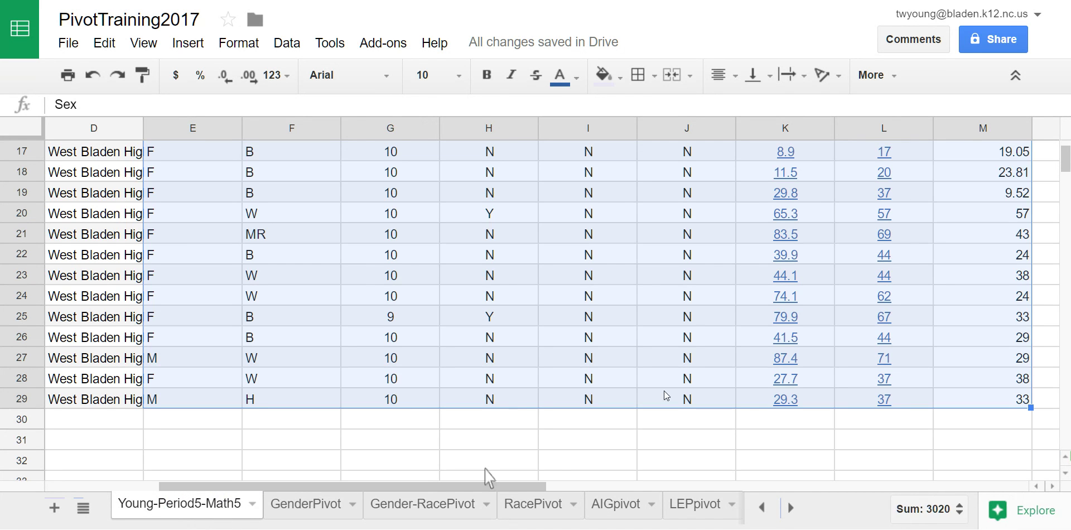
left_click(995, 297)
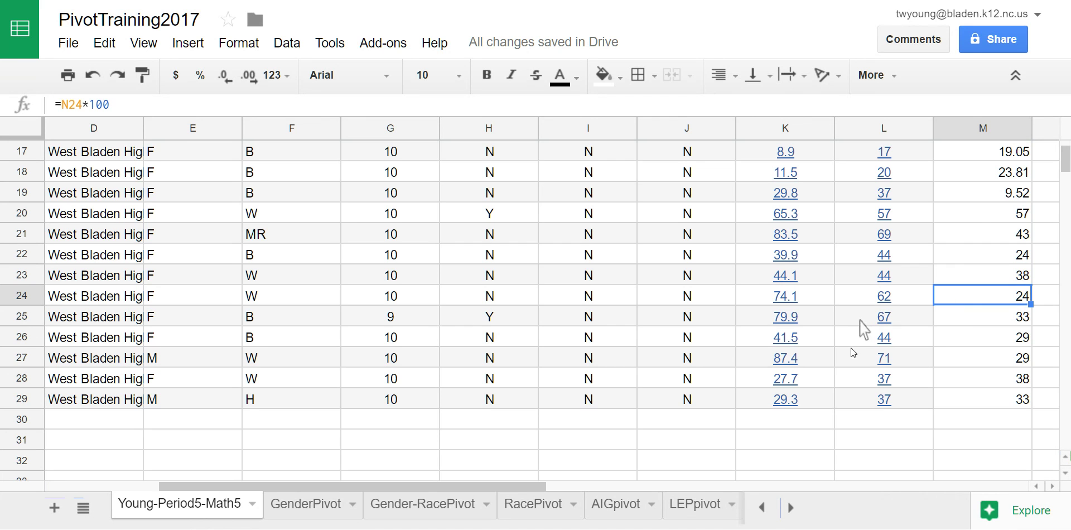
left_click_drag(477, 483, 642, 483)
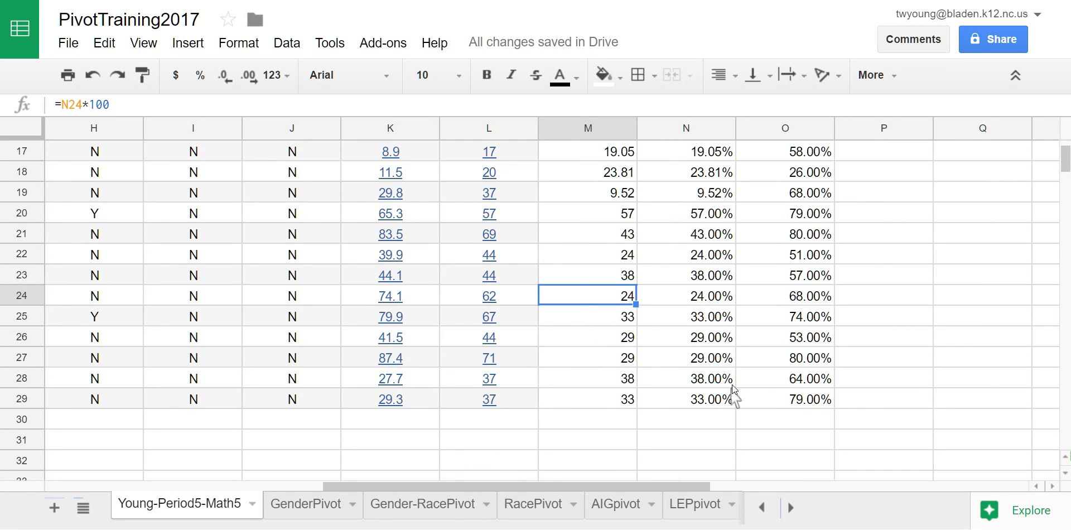
scroll(732, 384, "up", 6)
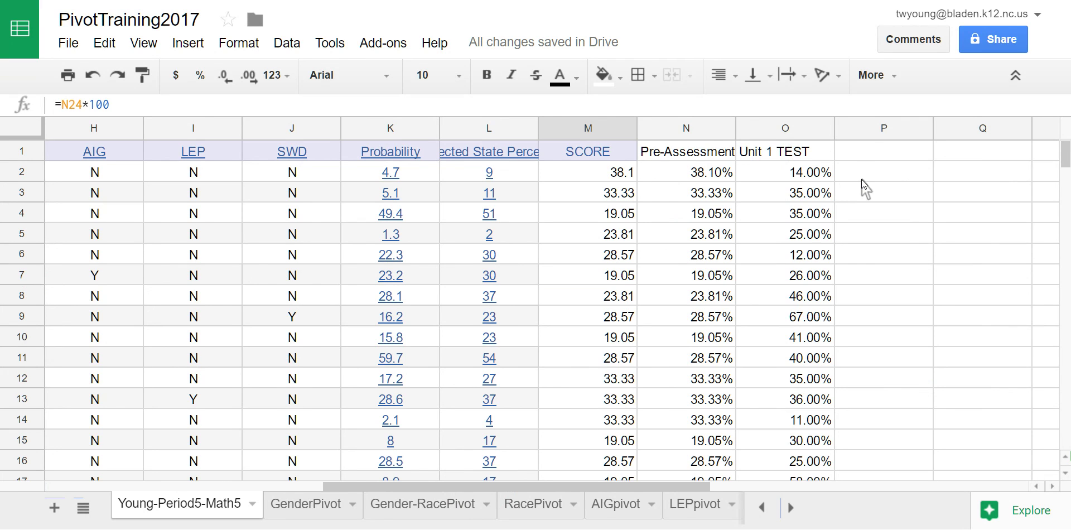
left_click(795, 158)
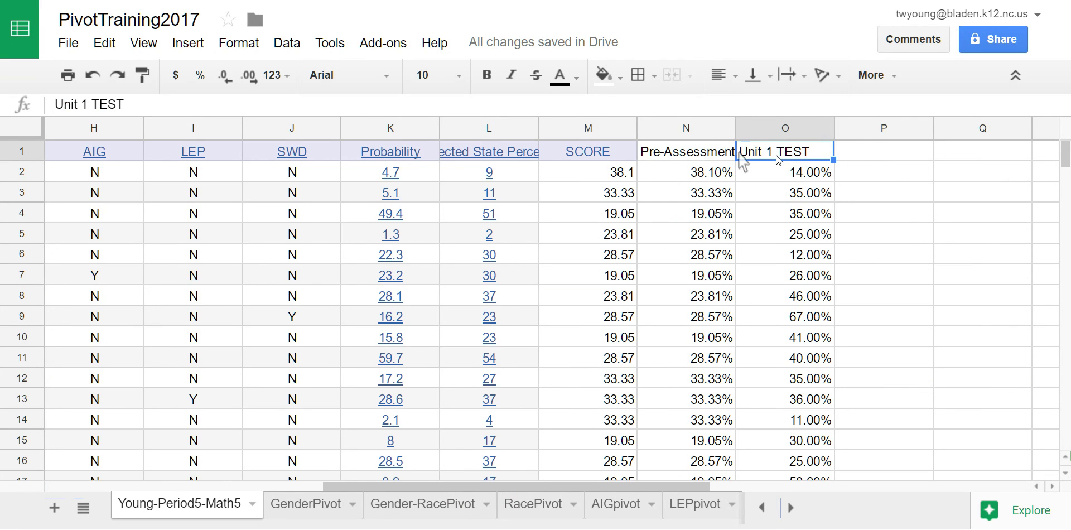
left_click(793, 175)
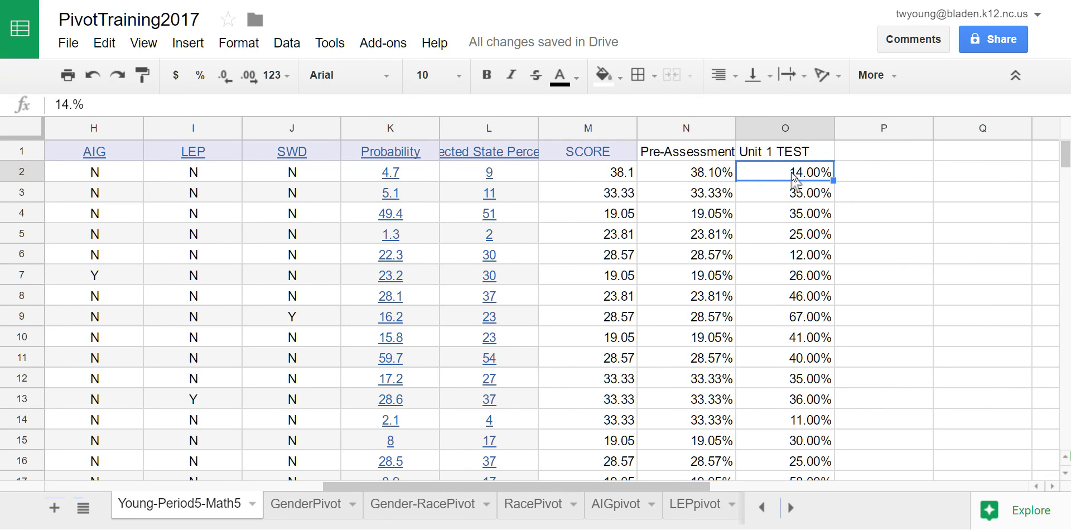
left_click(607, 173)
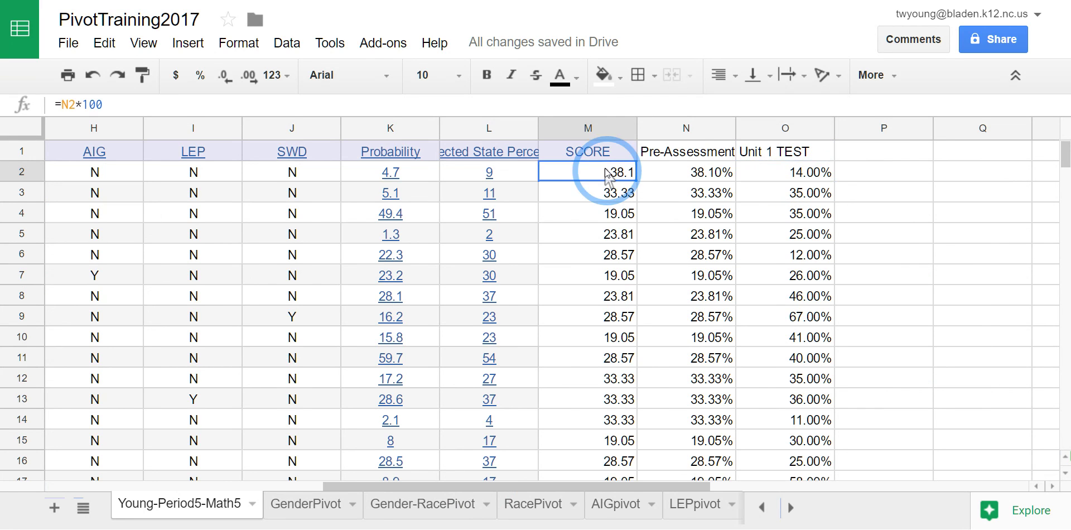
left_click(776, 173)
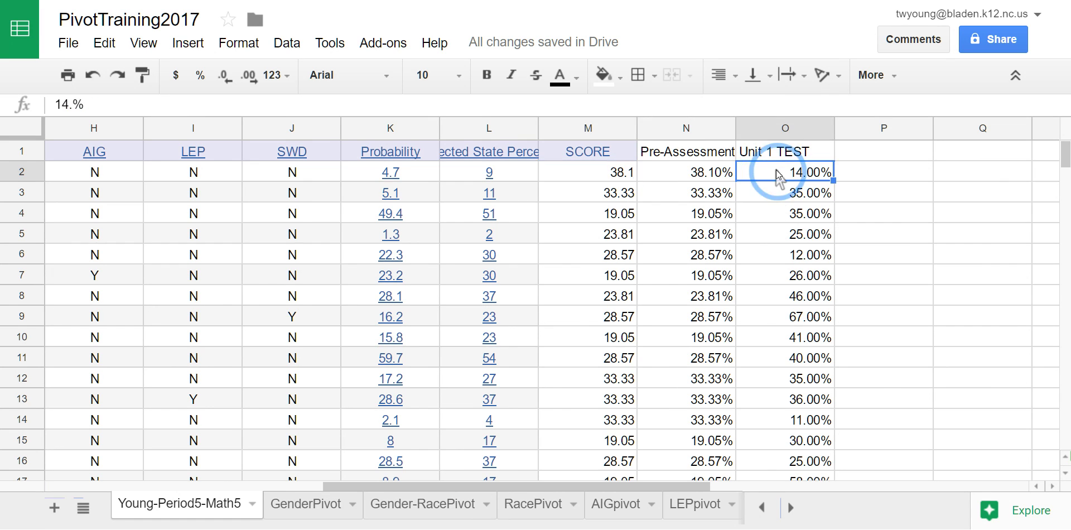
left_click(776, 156)
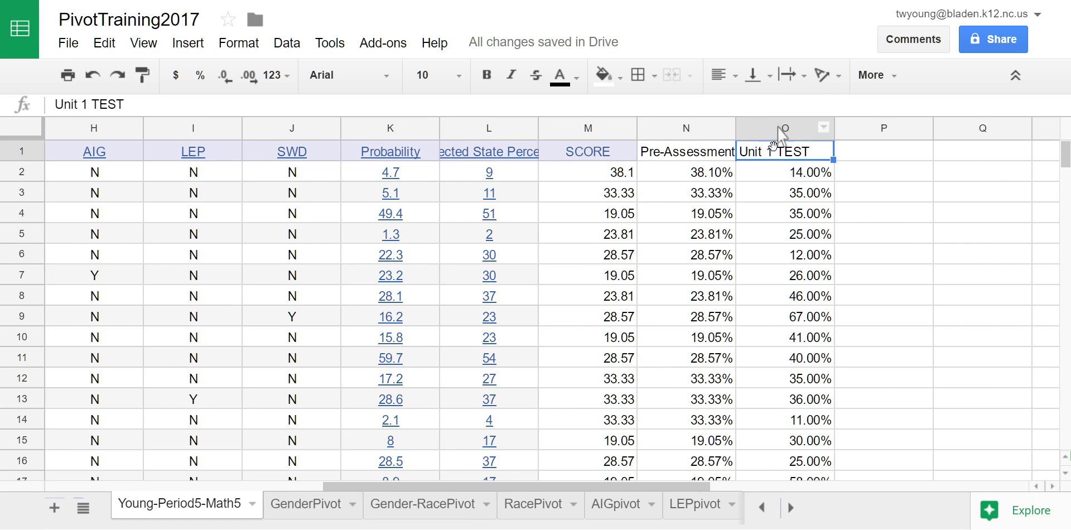
Replace the SCORE formula in M2 with =O2*100 so that it uses the Unit 1 TEST result.
left_click(599, 178)
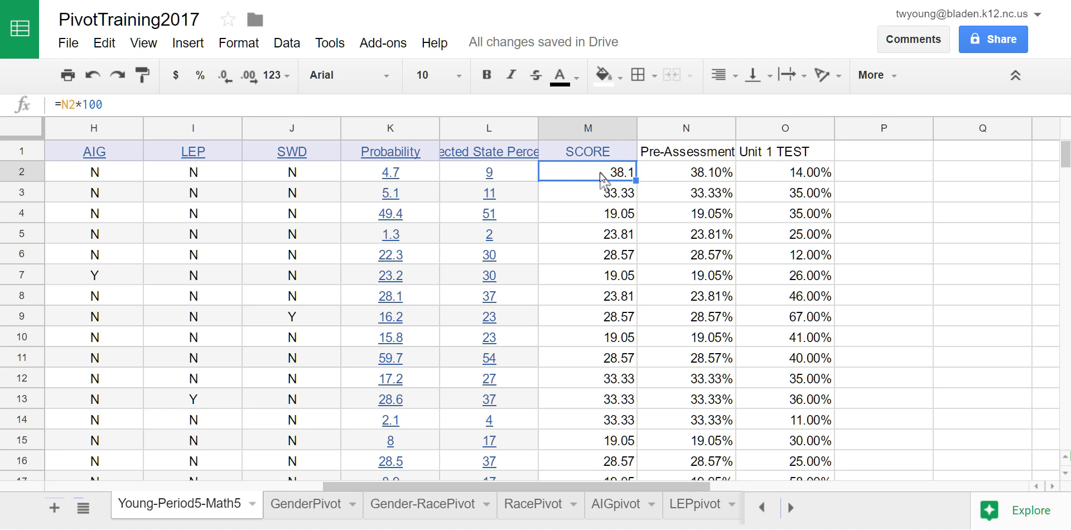
type("=")
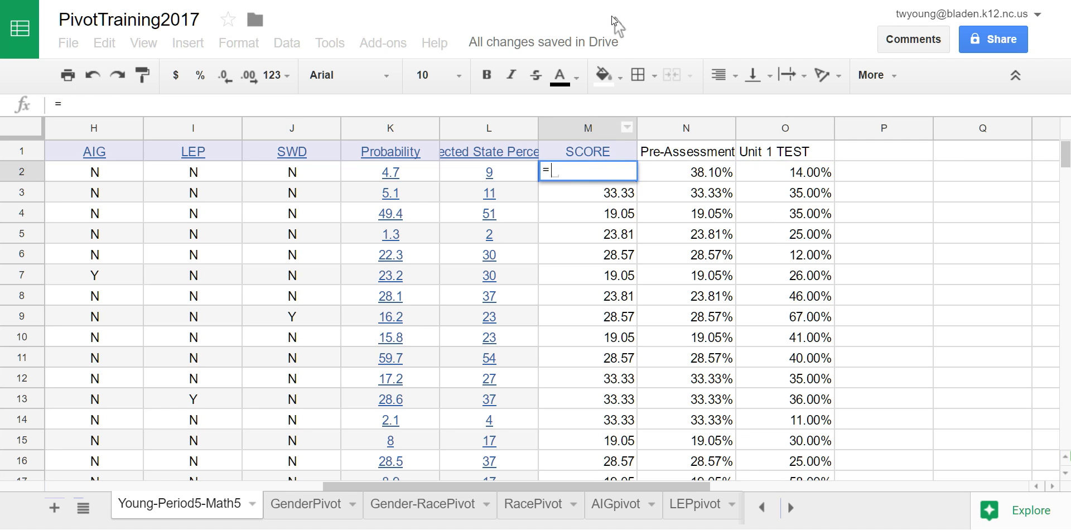
left_click(798, 178)
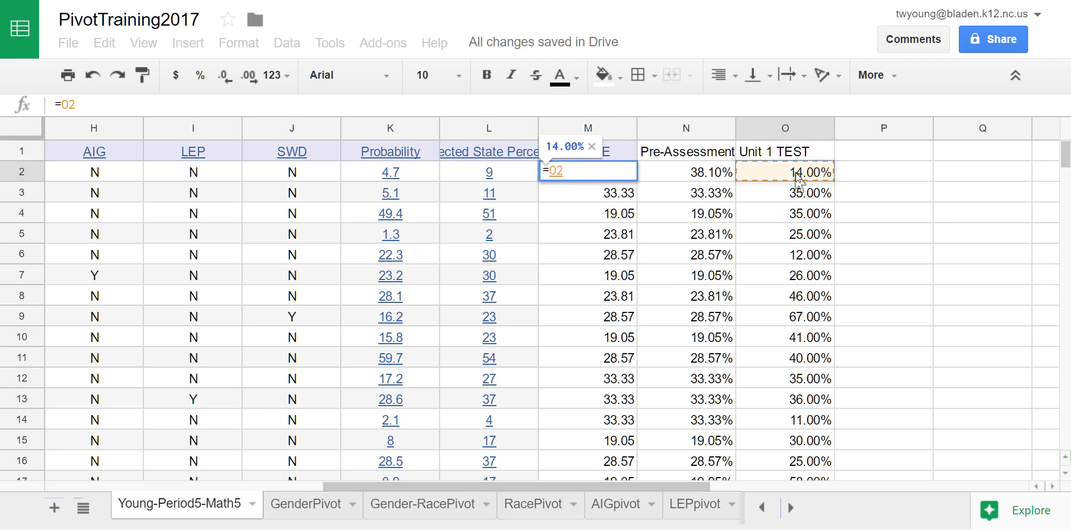
type("*100")
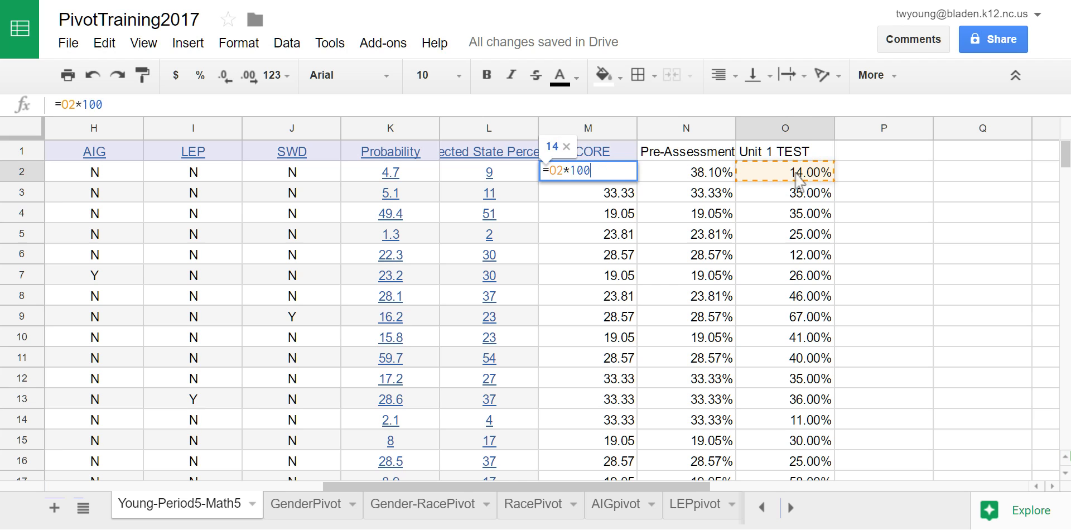
key("Return")
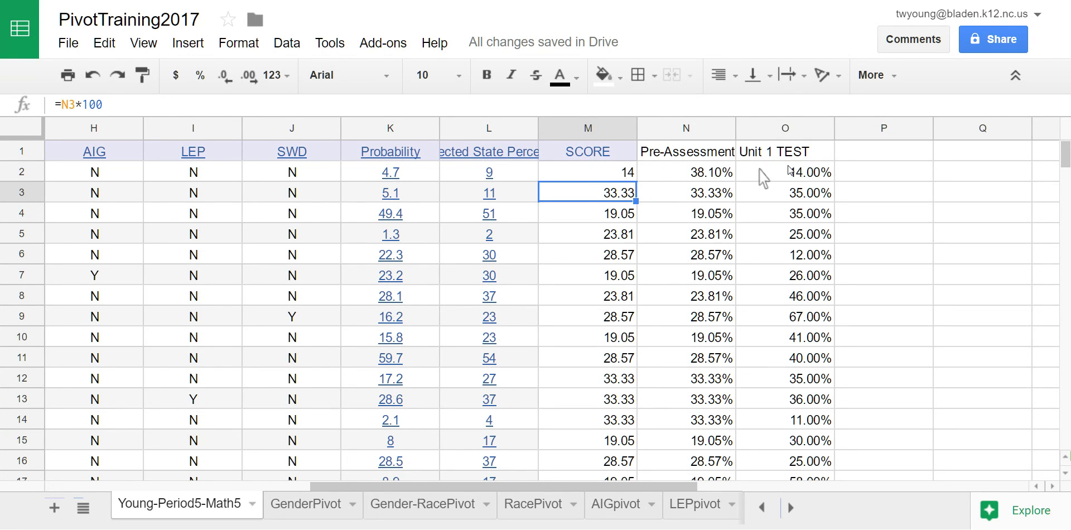
Fill the Unit 1 TEST formula from M2 down the SCORE column through M29.
left_click(614, 175)
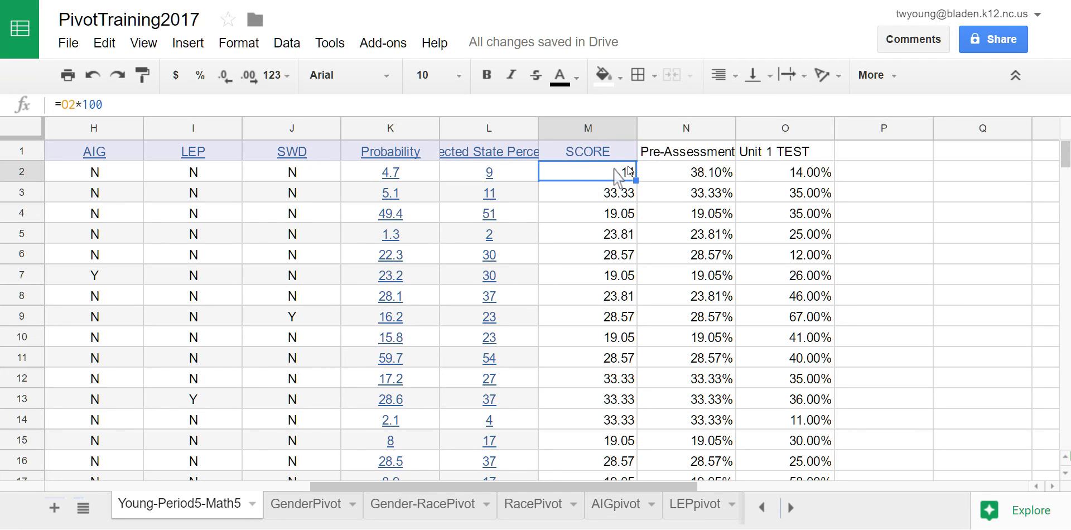
left_click(637, 184)
left_click_drag(637, 184, 631, 433)
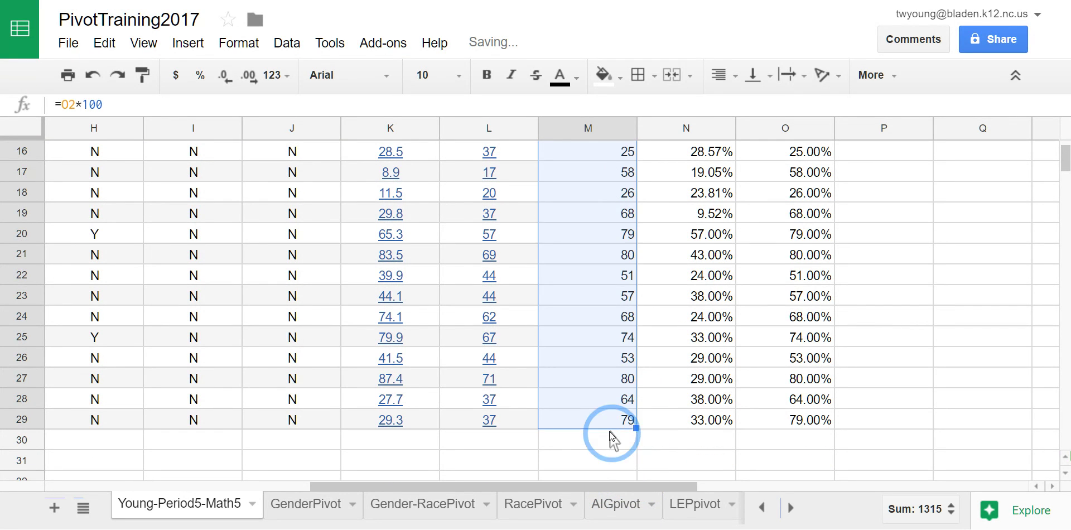
left_click(614, 425)
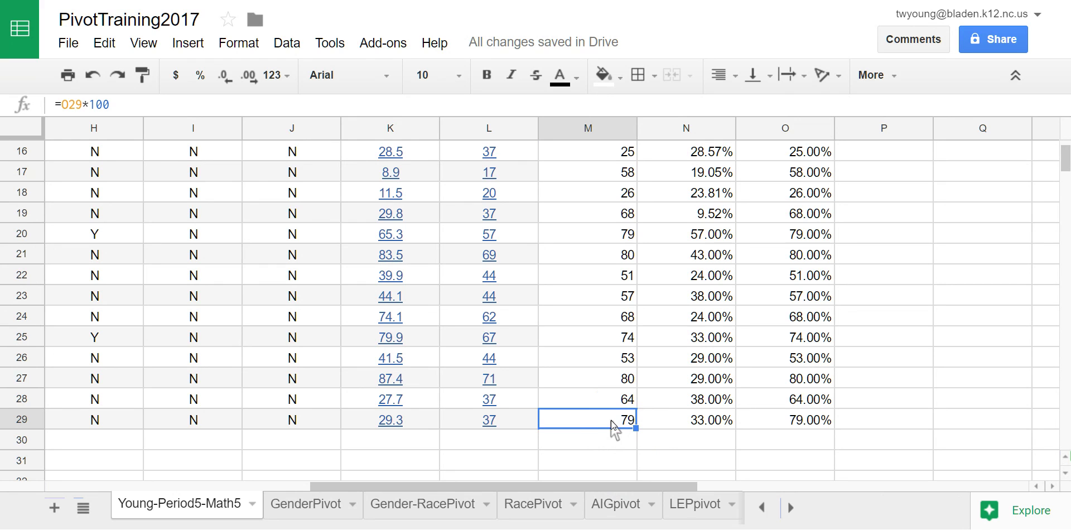
Compare SCORE with Unit 1 TEST in row 29, and review the averages on the GenderPivot, Gender-RacePivot, RacePivot and LEPpivot sheets.
left_click(813, 419)
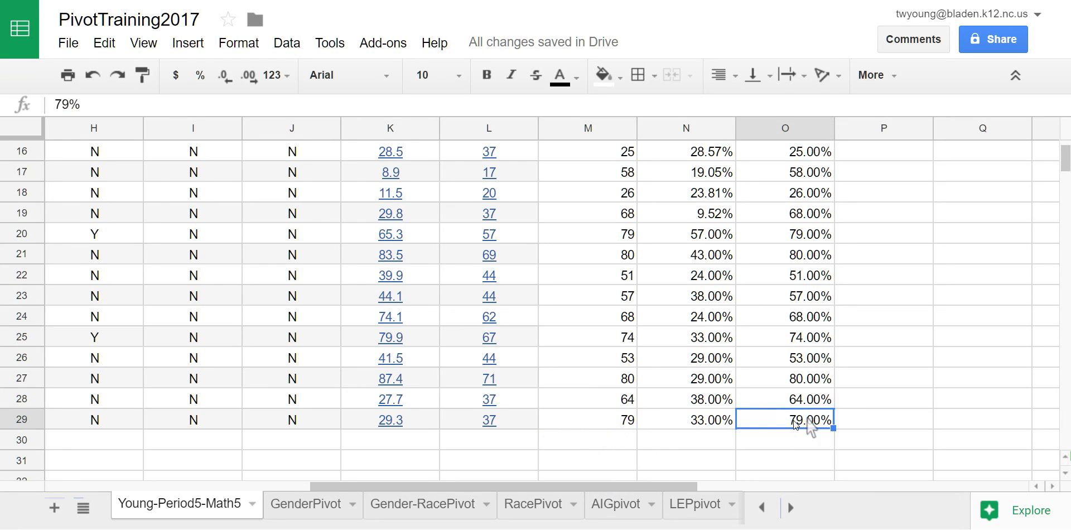
left_click(610, 424)
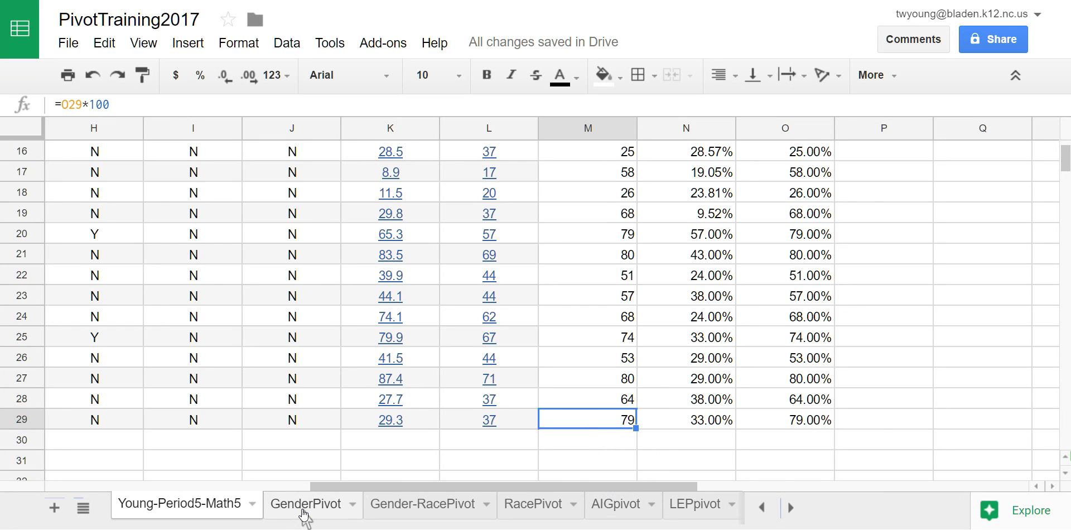
left_click(304, 508)
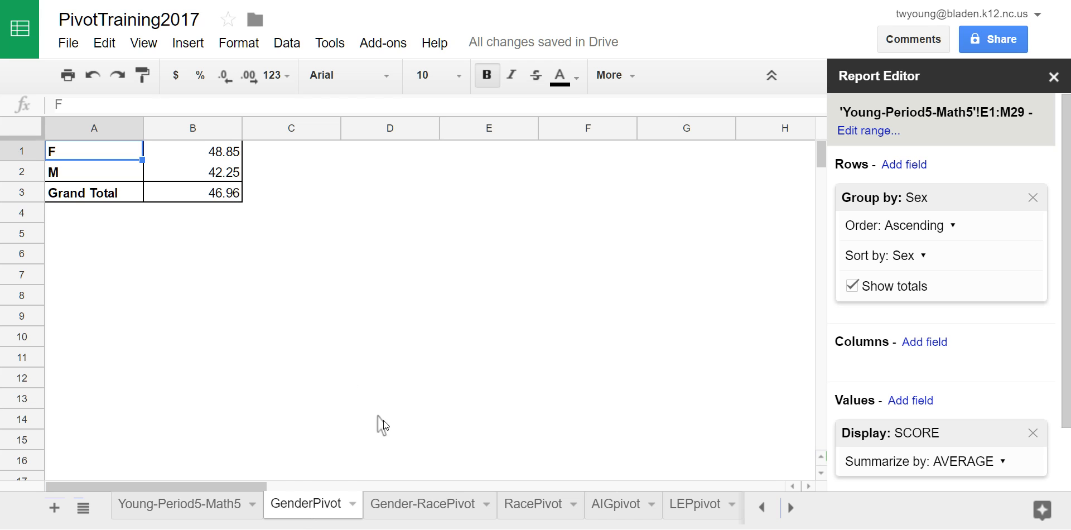
left_click(413, 504)
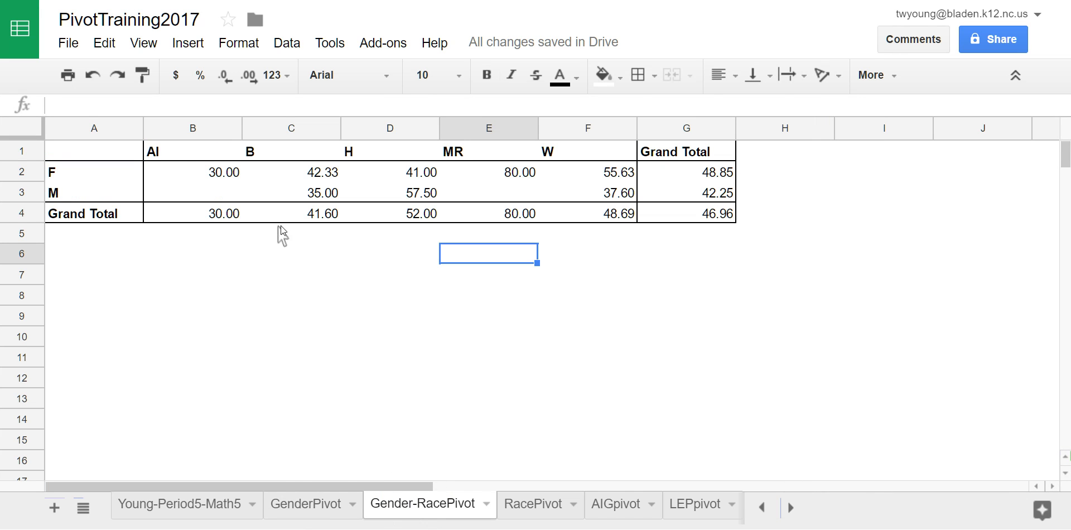
left_click(544, 507)
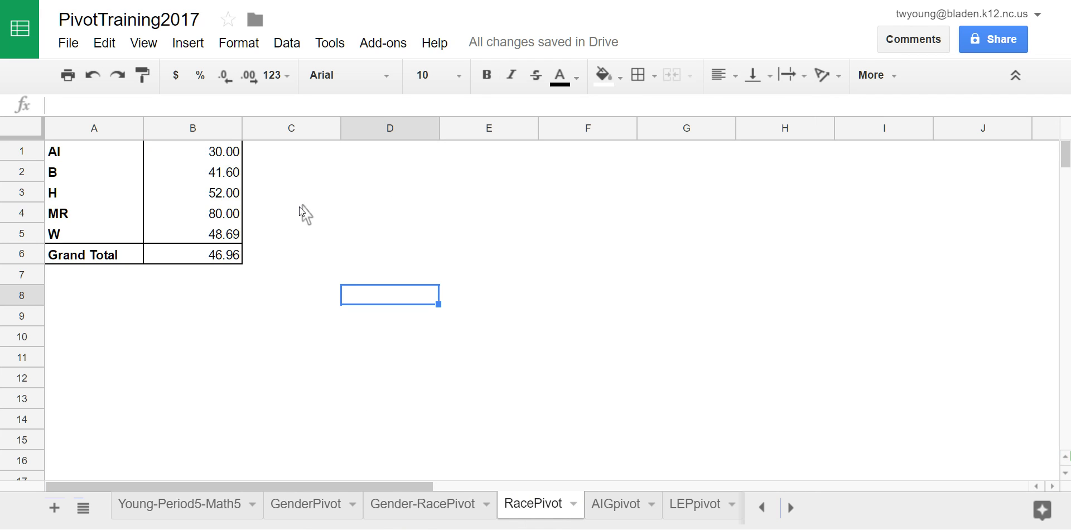
left_click(664, 506)
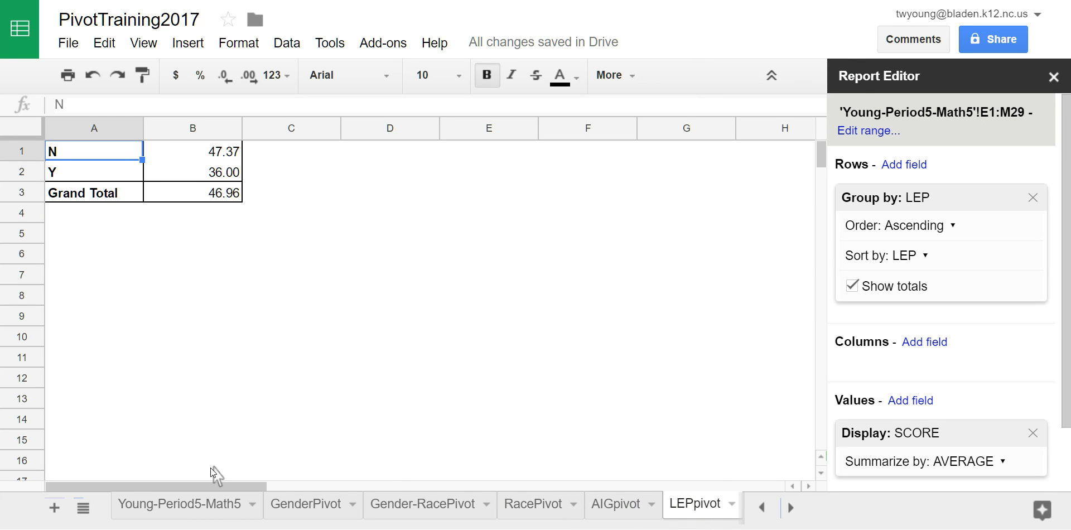
Examine the SCORE and student information columns on the Young-Period5-Math5 sheet, and revisit the GenderPivot and Gender-RacePivot sheets.
left_click(191, 506)
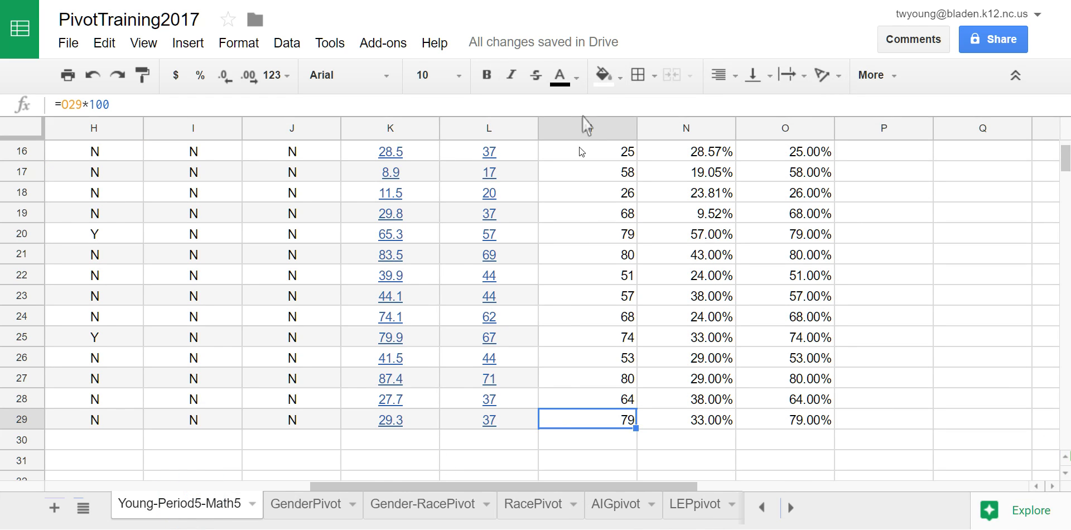
scroll(564, 390, "up", 5)
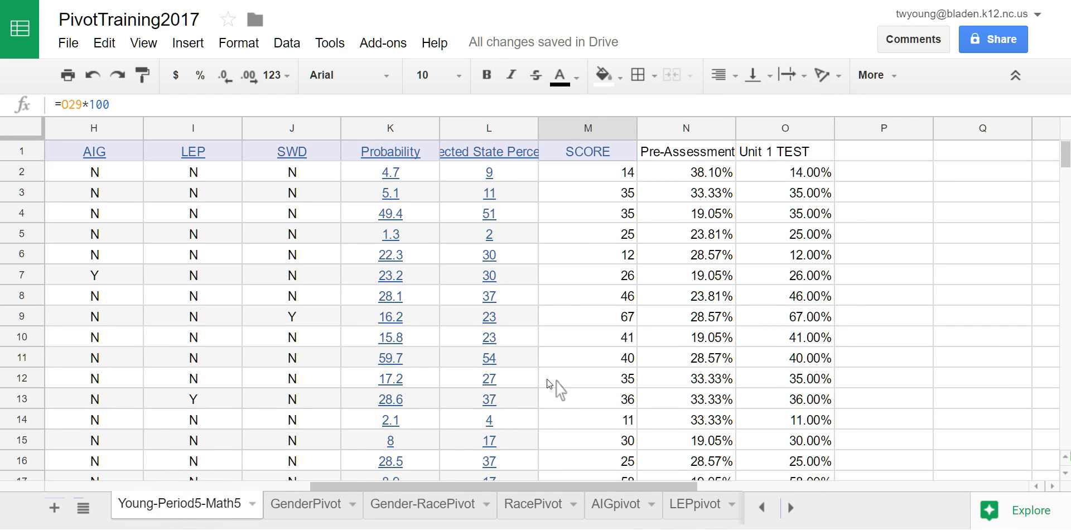
left_click(314, 507)
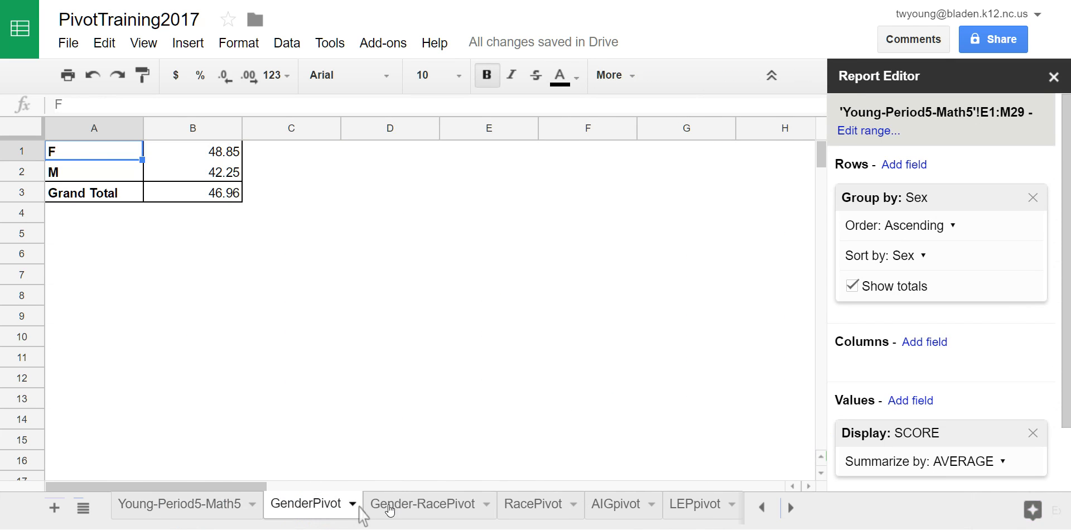
left_click(423, 511)
left_click(205, 507)
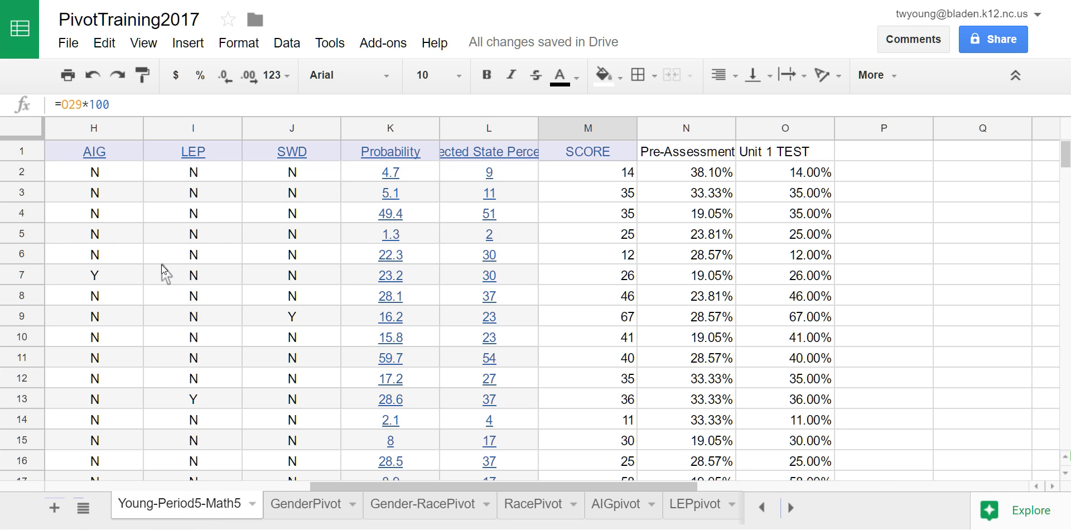
left_click_drag(357, 486, 99, 480)
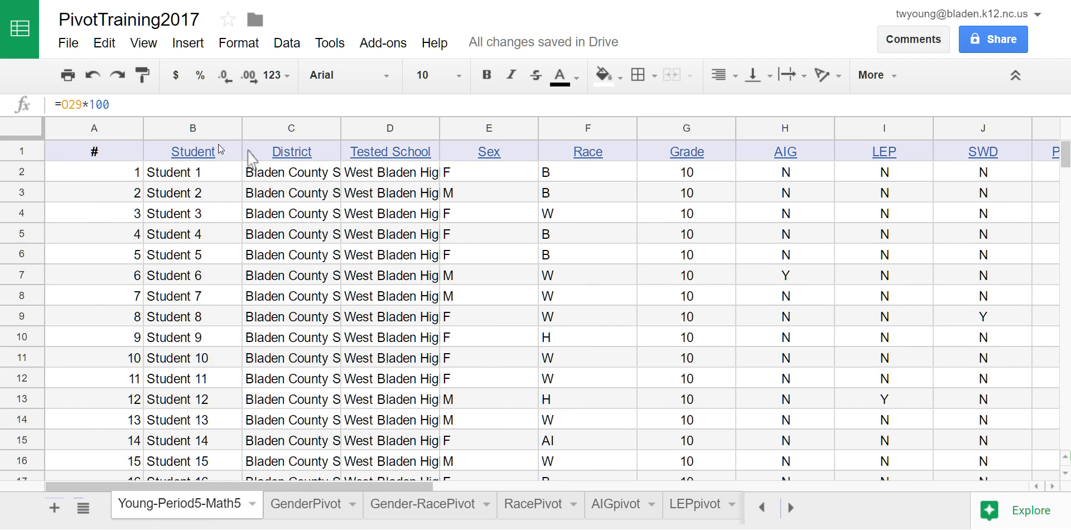